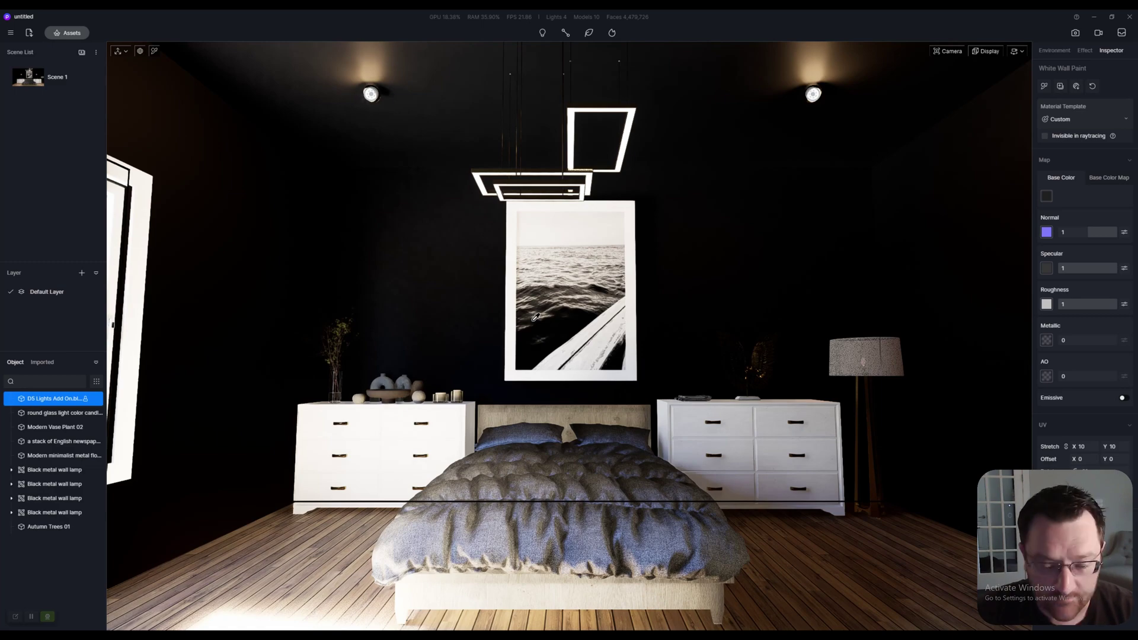
- Place a spot light at each of the two ceiling lamps nearest the wall with the framed picture
right_drag(535, 318, 627, 217)
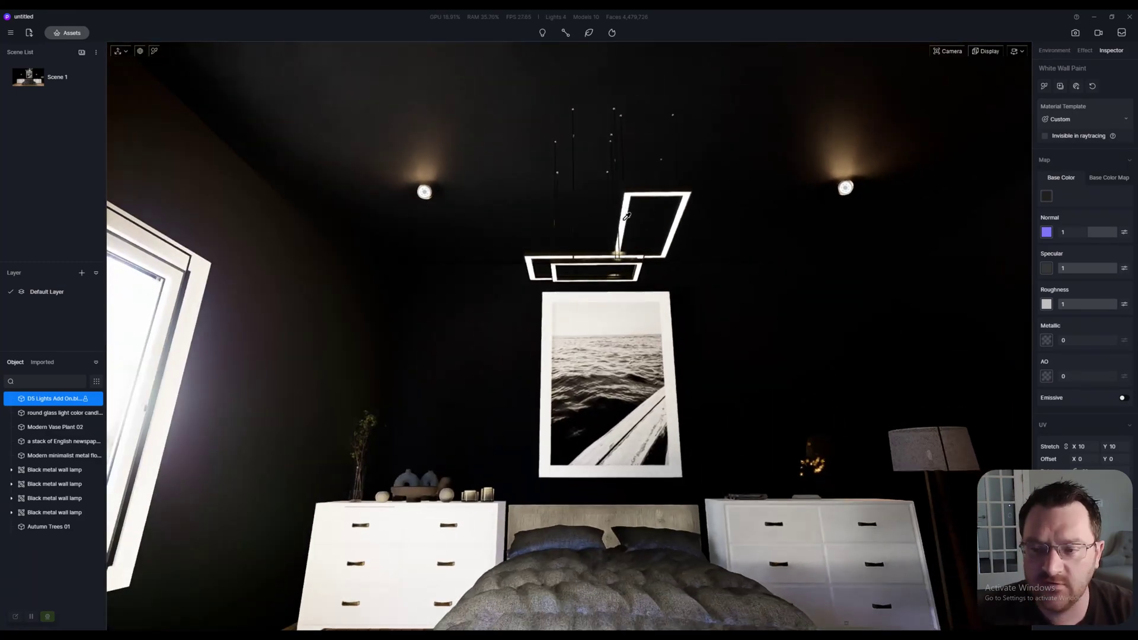
click(657, 202)
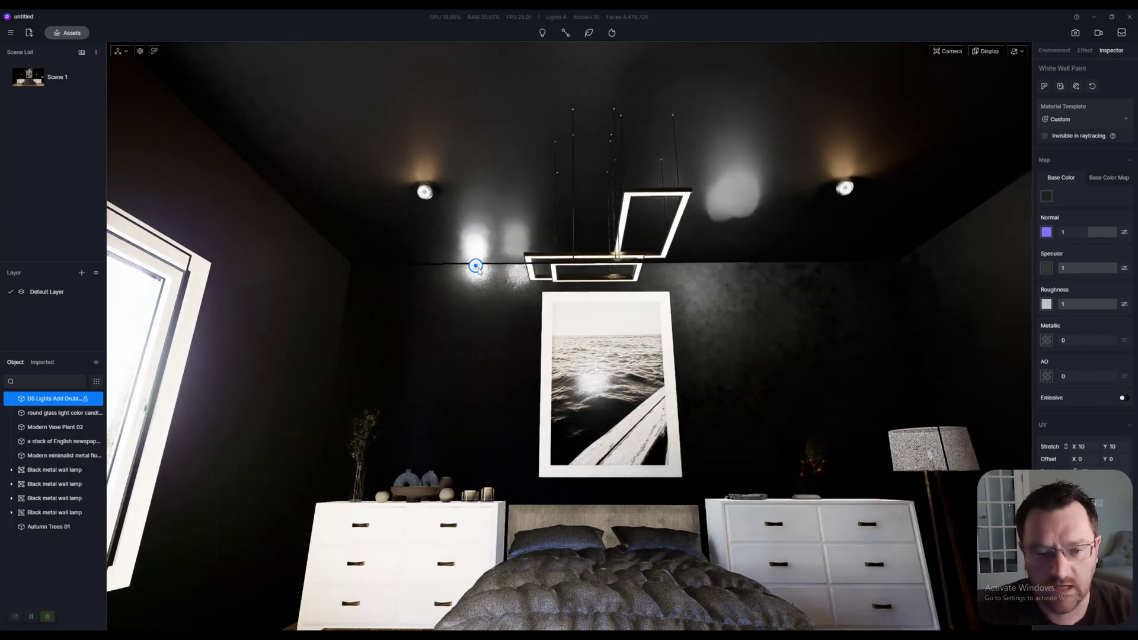
scroll(587, 255, down, 3)
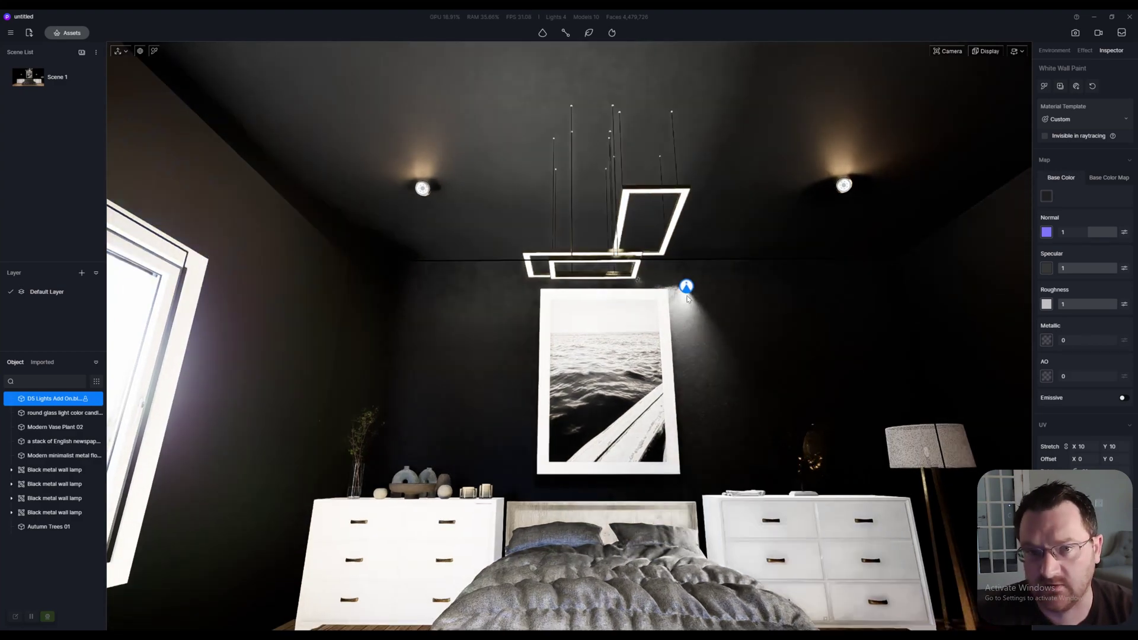
scroll(686, 306, up, 1)
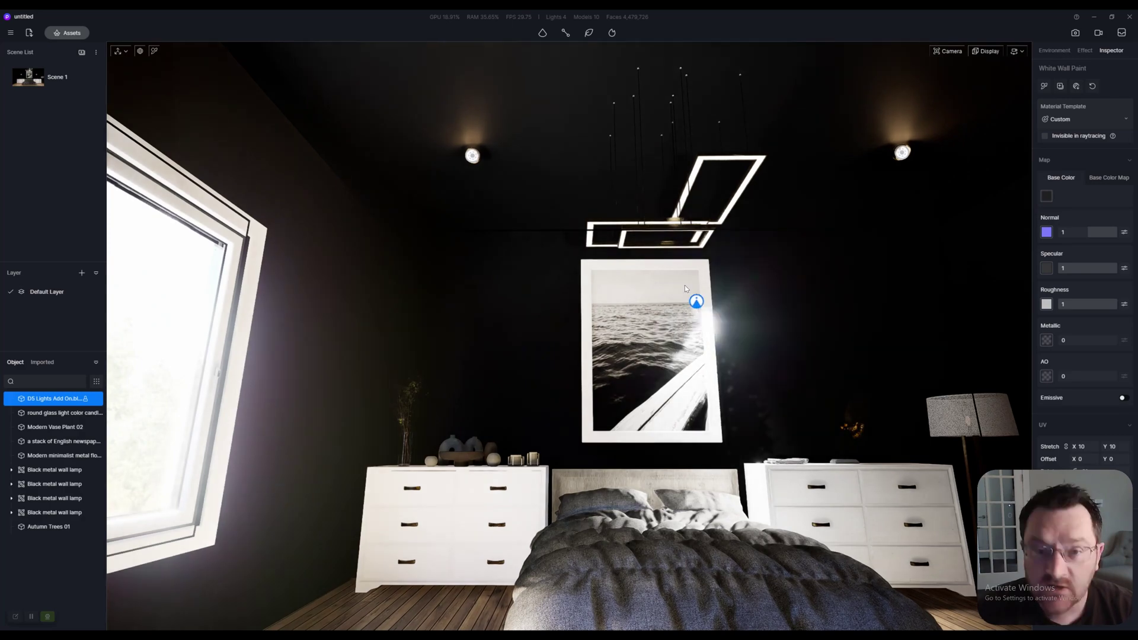
scroll(519, 203, up, 2)
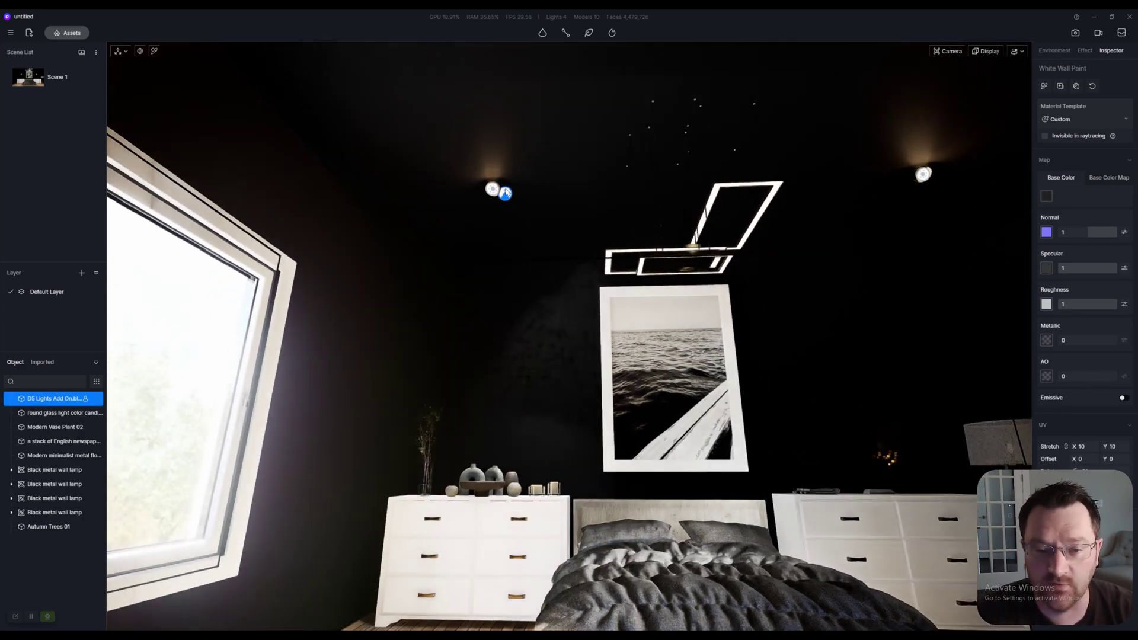
scroll(498, 191, up, 3)
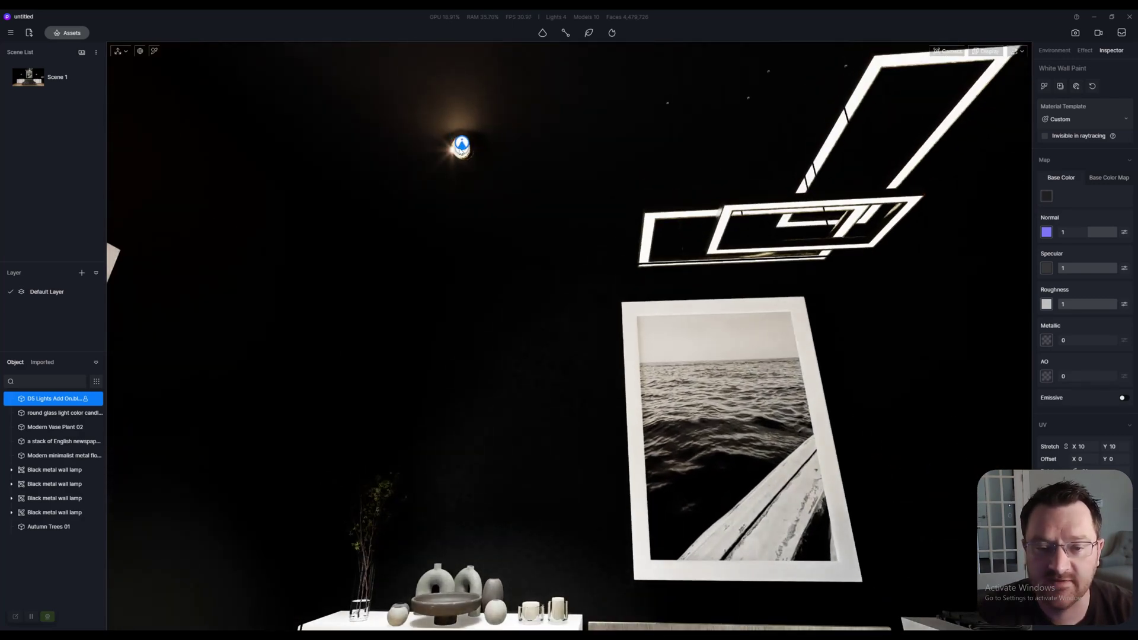
click(458, 148)
scroll(458, 148, down, 3)
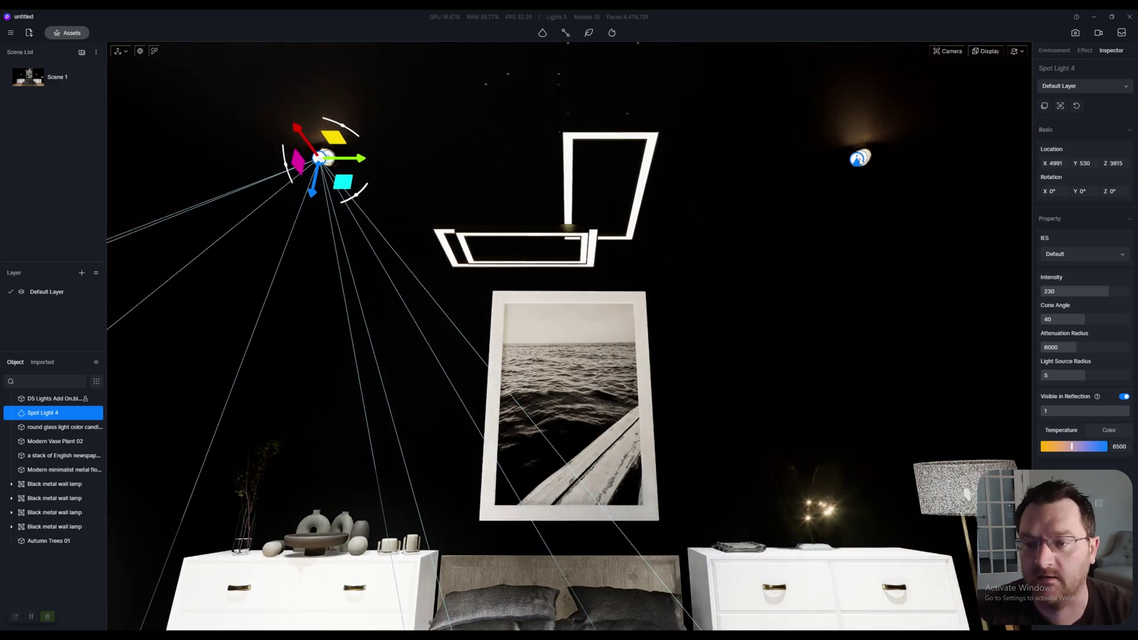
click(863, 158)
- Place a spot light at each of the two ceiling lamps farther from the picture wall
scroll(622, 269, down, 4)
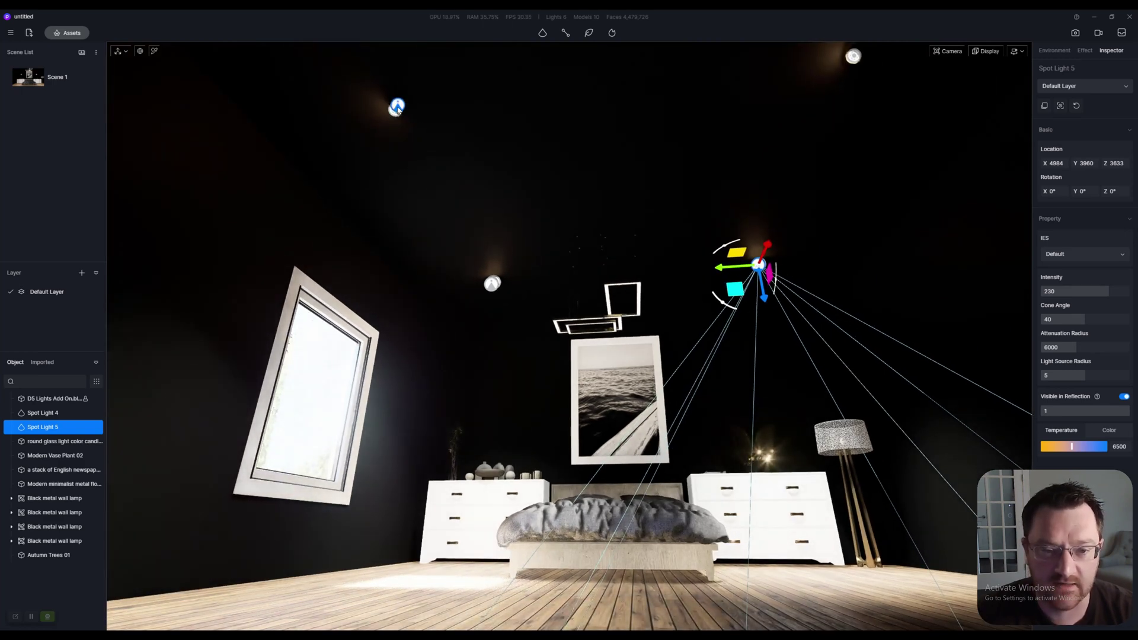
click(396, 111)
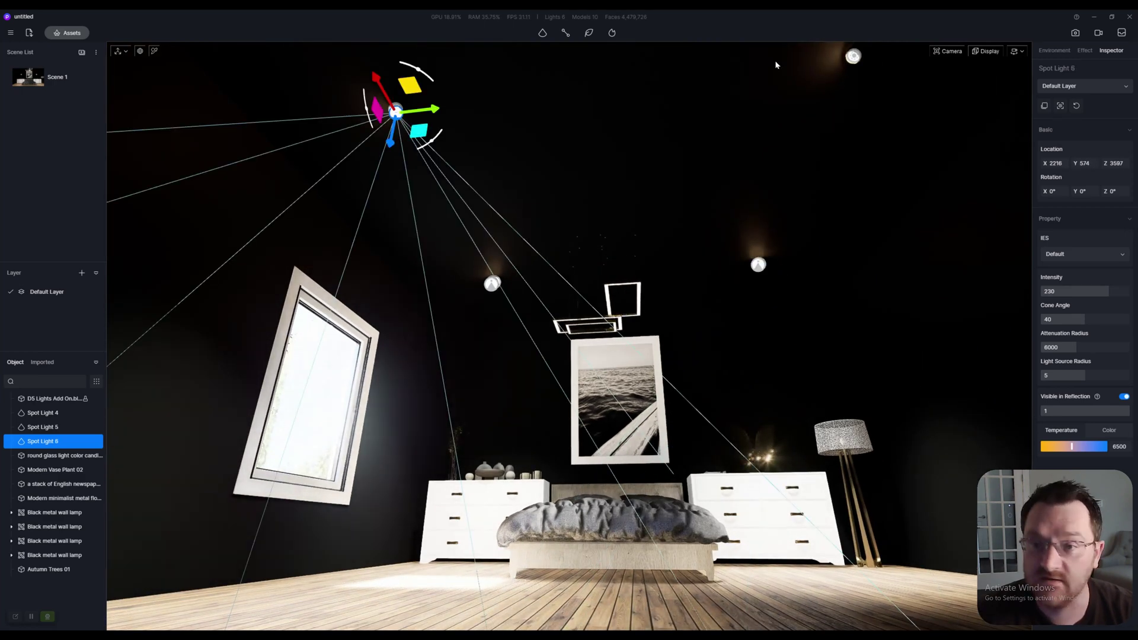
click(852, 58)
scroll(760, 371, up, 5)
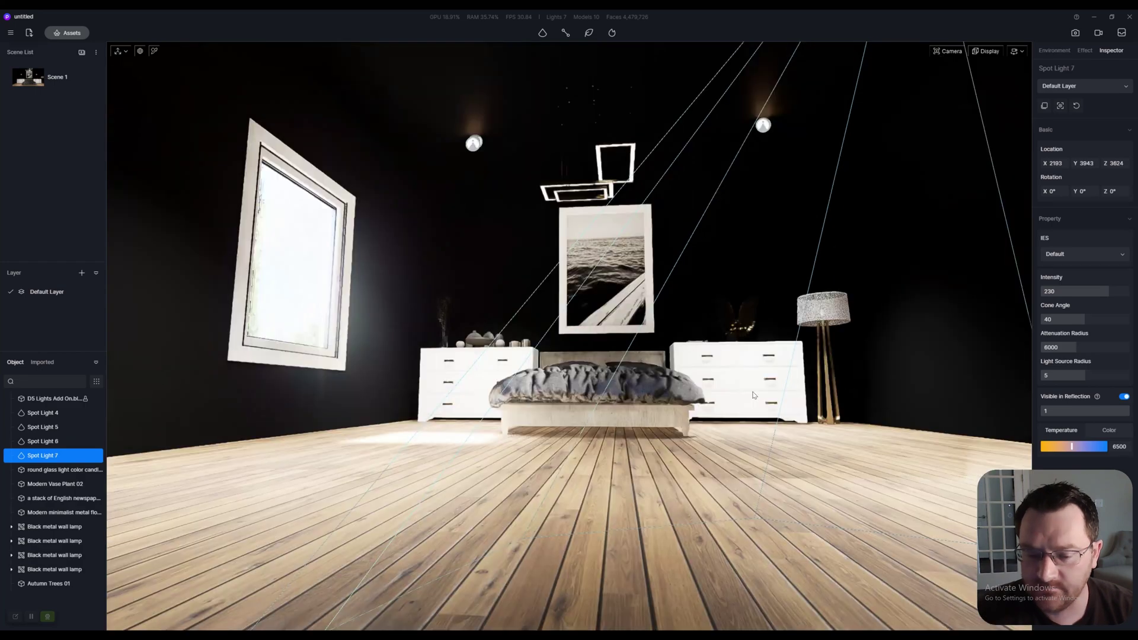
- Turn off automatic exposure in the scene's post-processing effects
scroll(761, 377, down, 3)
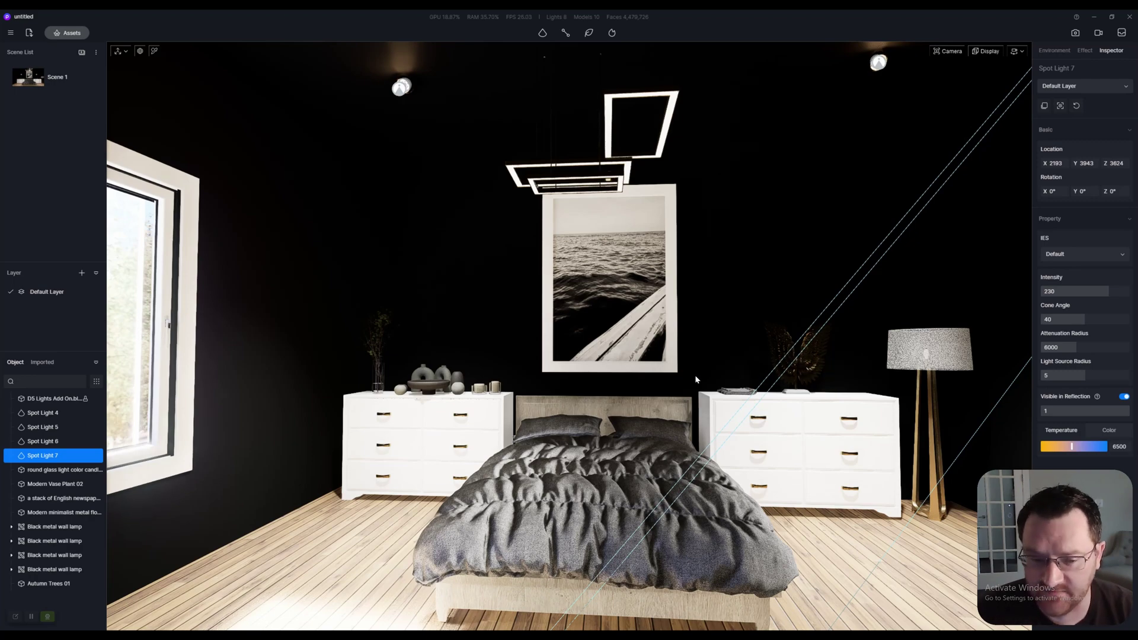
scroll(695, 375, down, 2)
scroll(727, 369, up, 2)
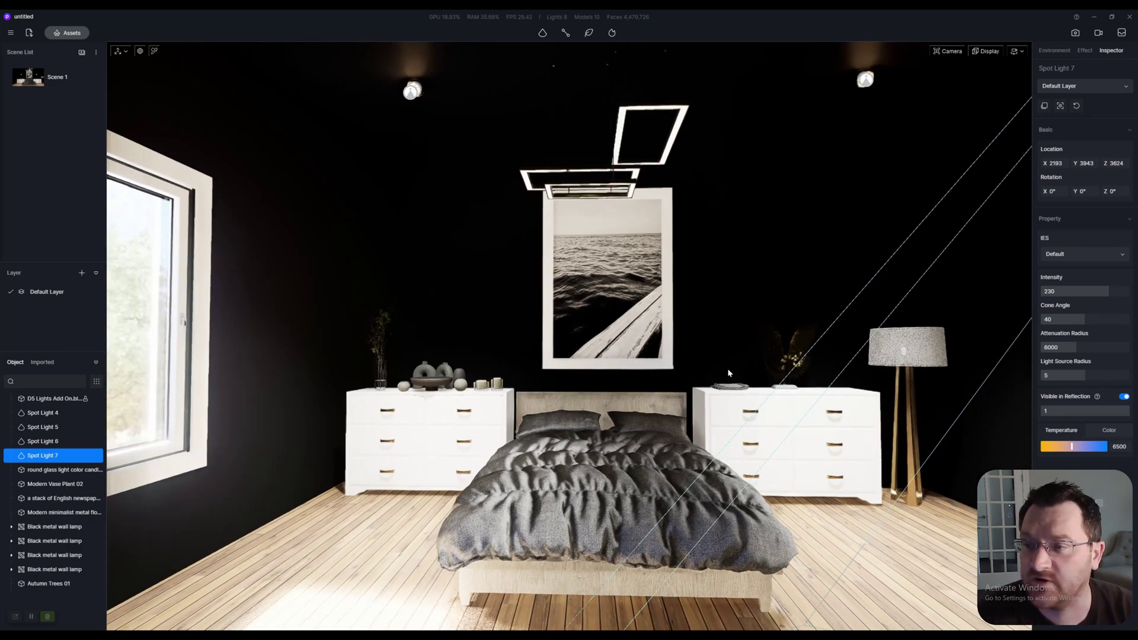
click(1058, 51)
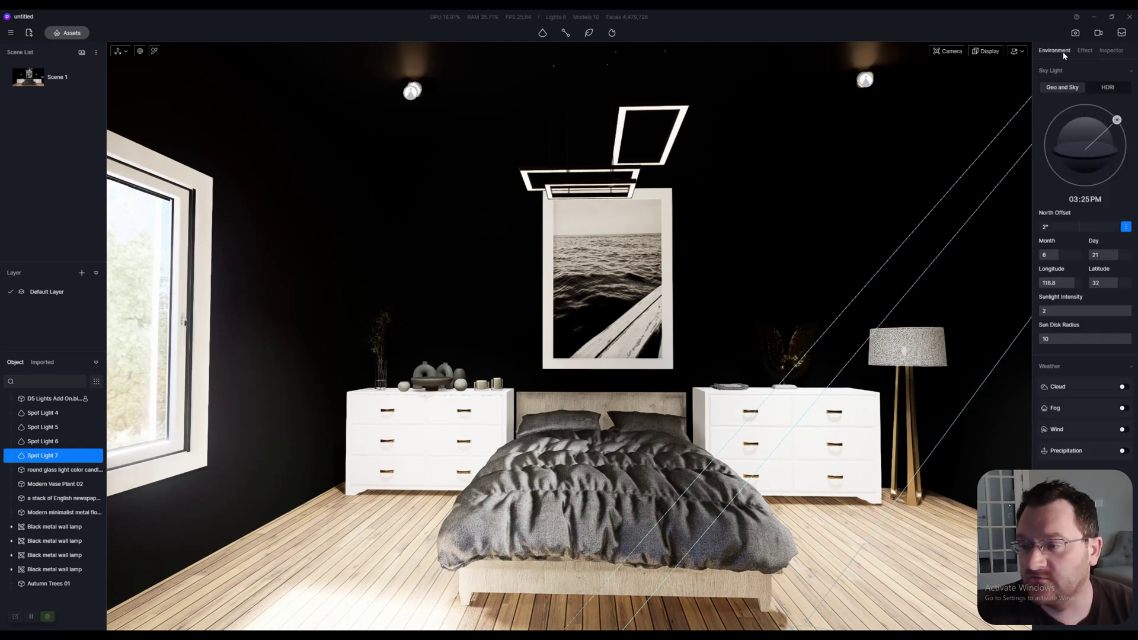
click(1085, 51)
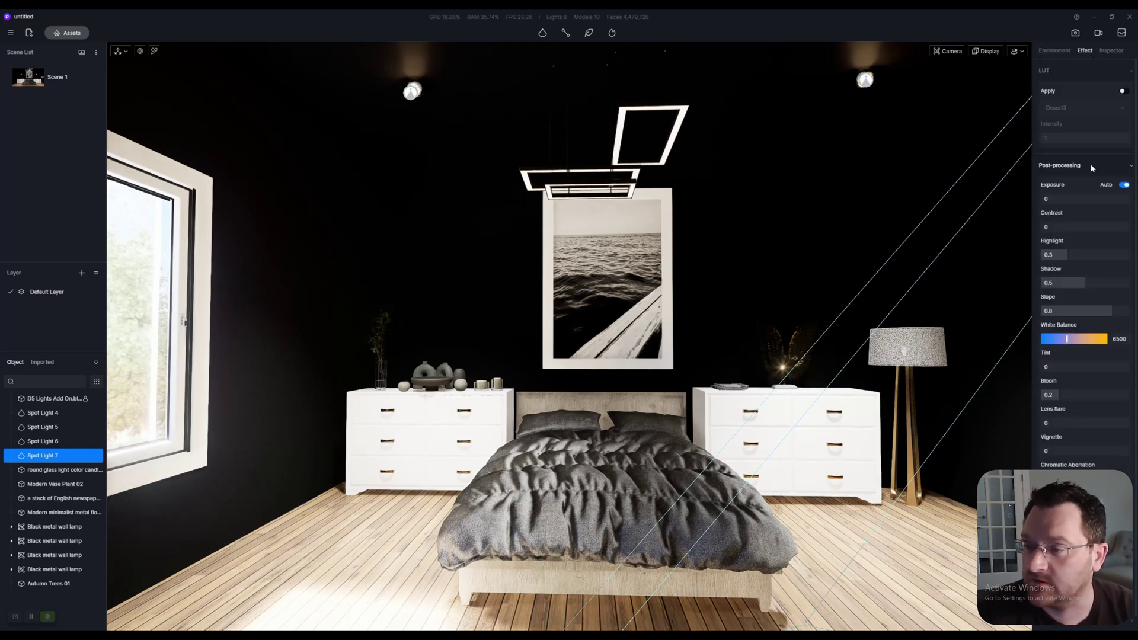
click(1125, 185)
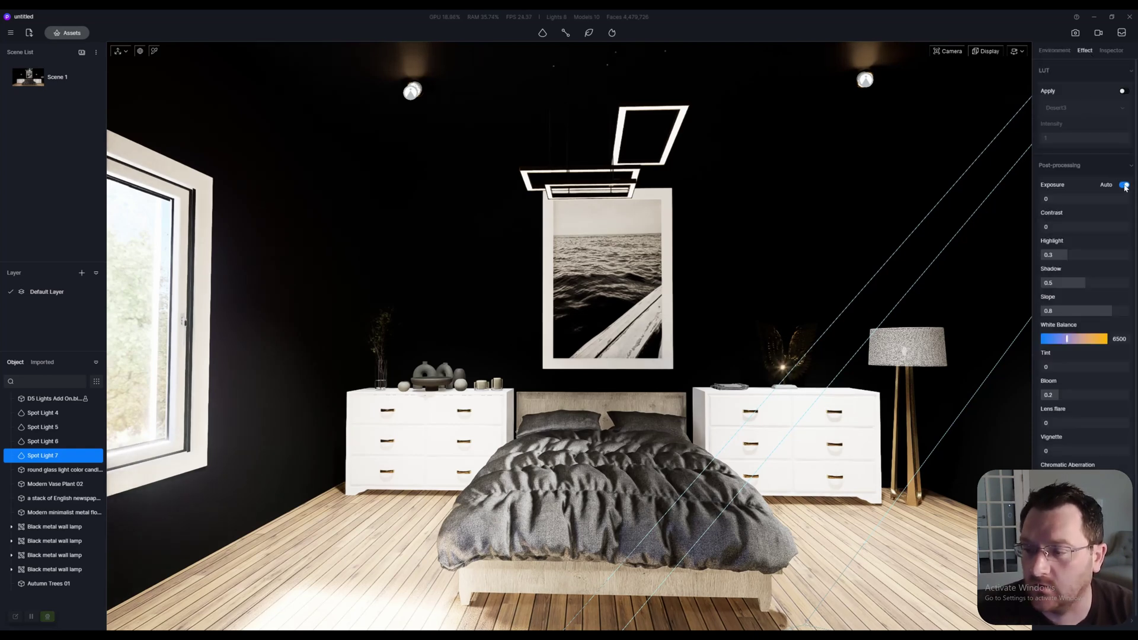
- Set the Geo and Sky time of day to 11:47 PM for a night scene
scroll(657, 263, down, 3)
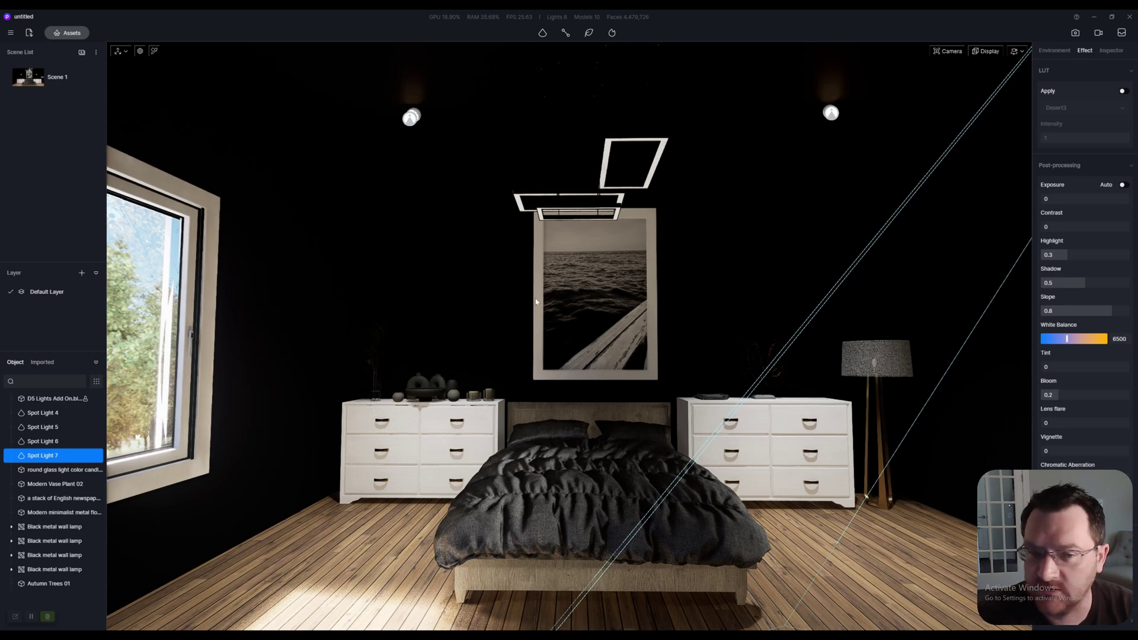
click(1048, 52)
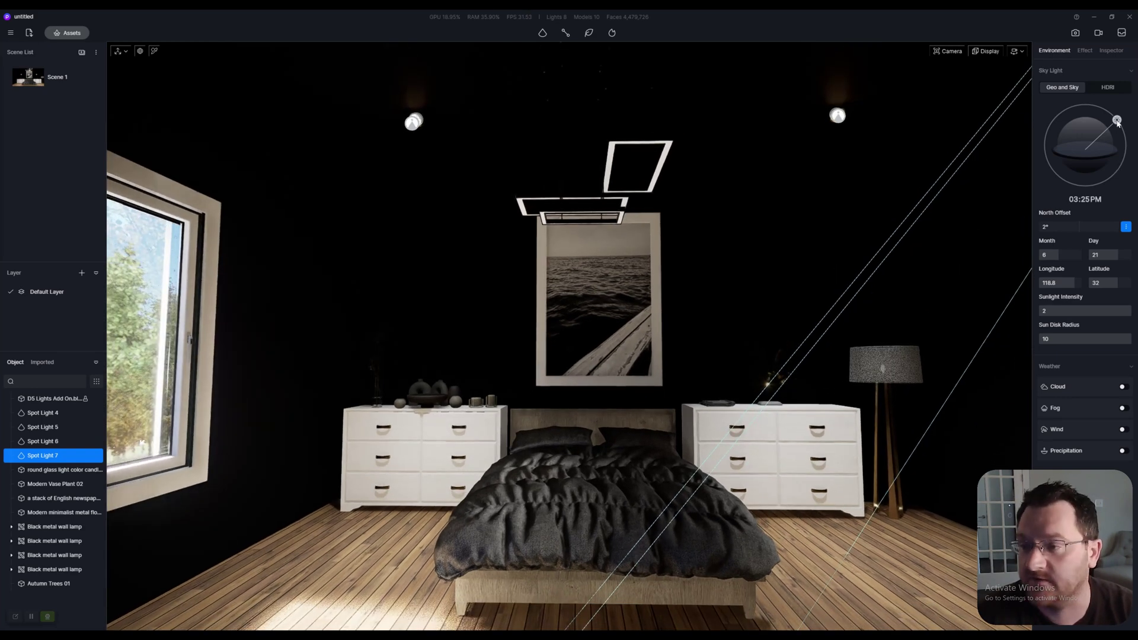
drag(1117, 121, 1090, 220)
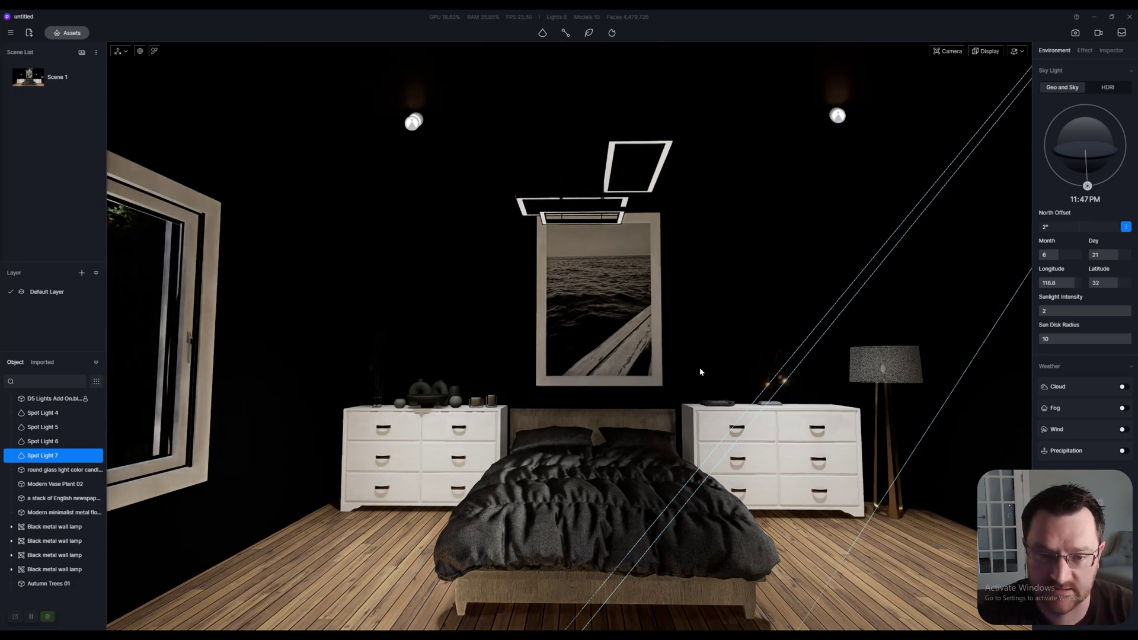
- Turn off the emissive property of the translucent glass material on the rectangular pendant lights above the bed
scroll(701, 368, up, 5)
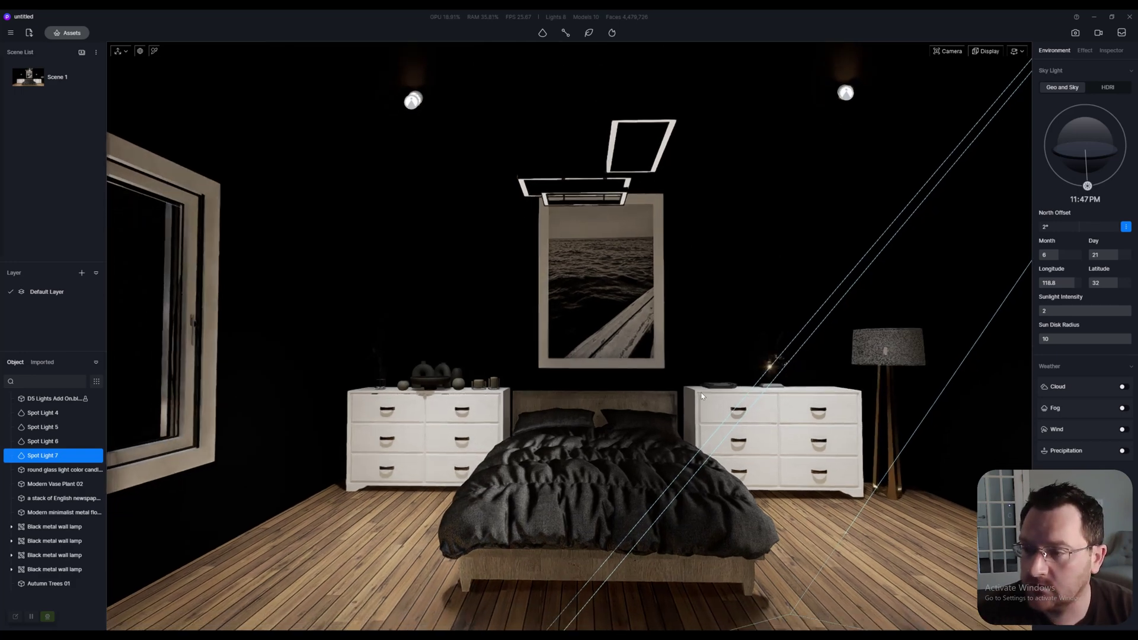
click(632, 159)
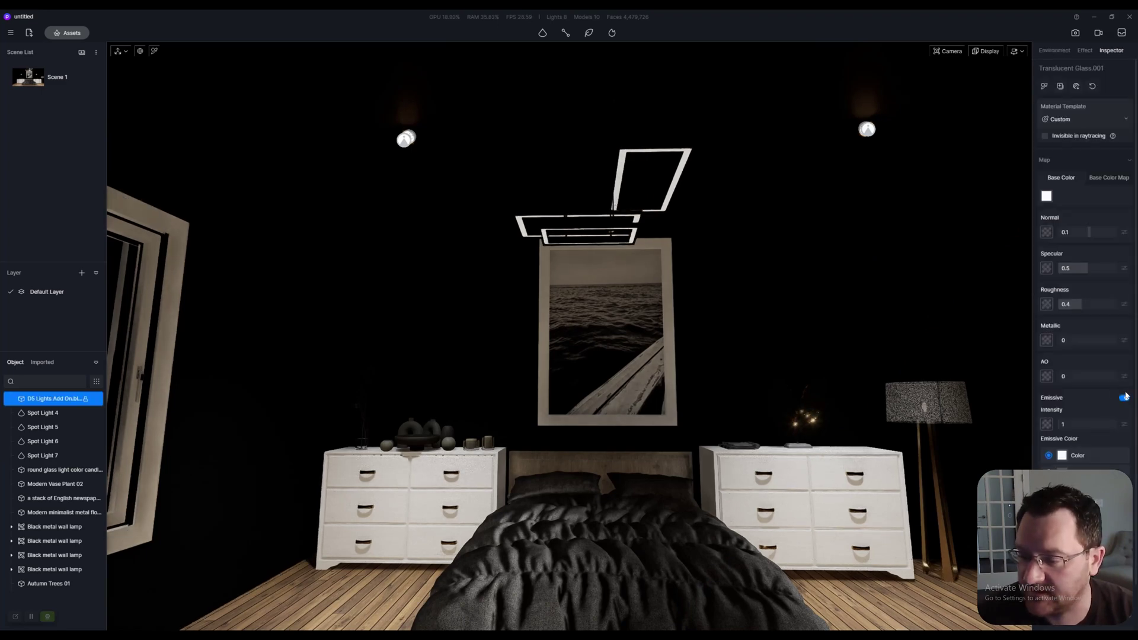
click(1124, 398)
scroll(667, 369, down, 5)
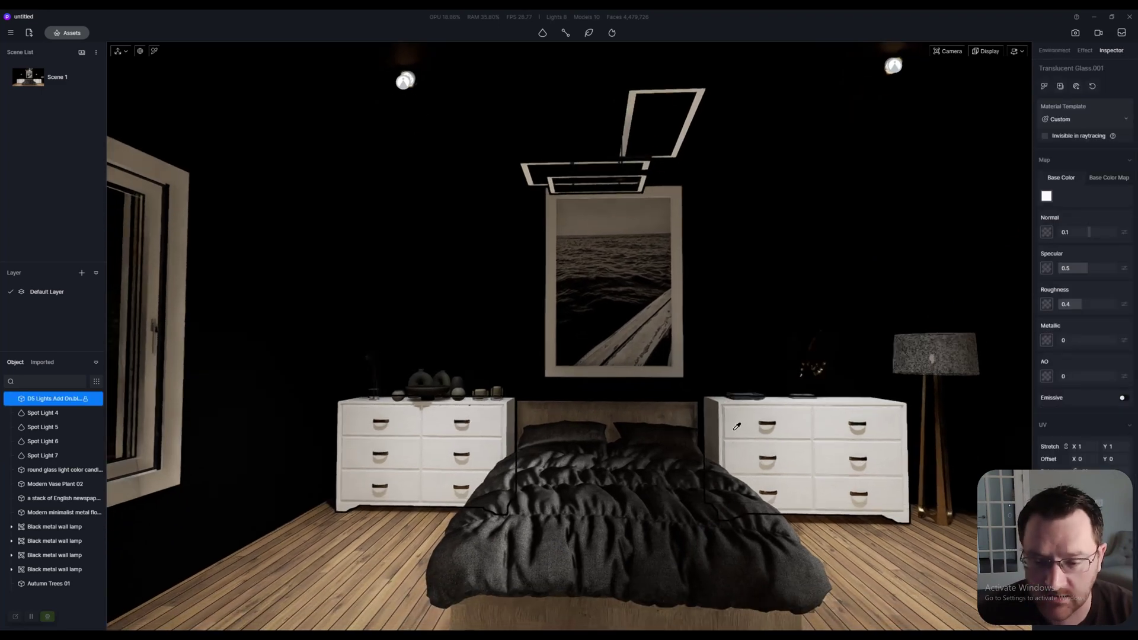
scroll(653, 268, up, 5)
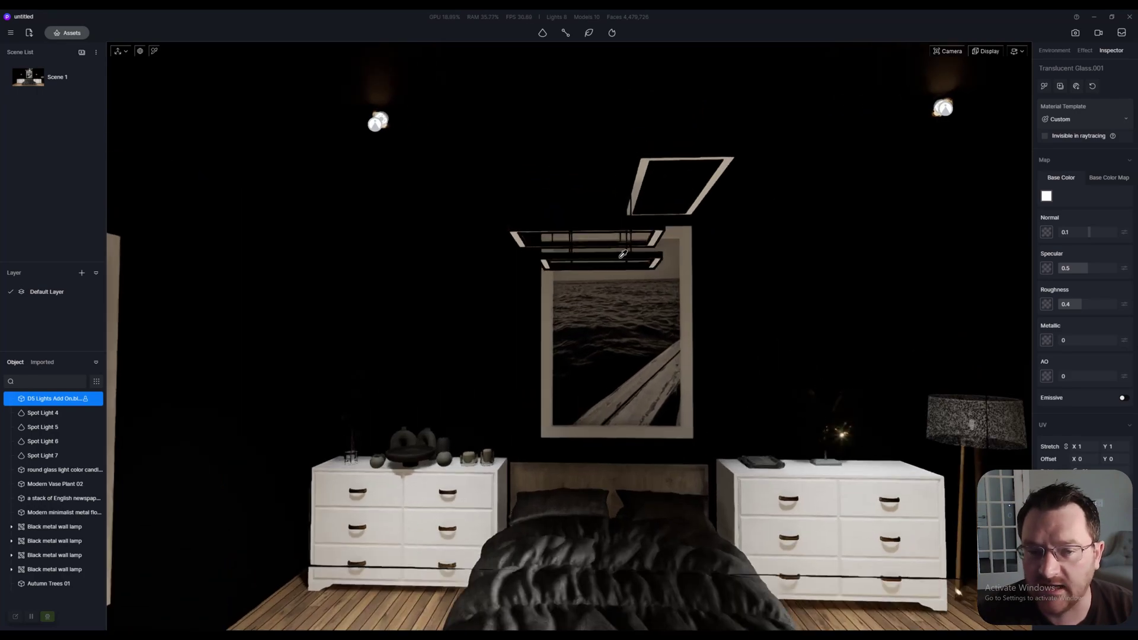
scroll(654, 268, down, 5)
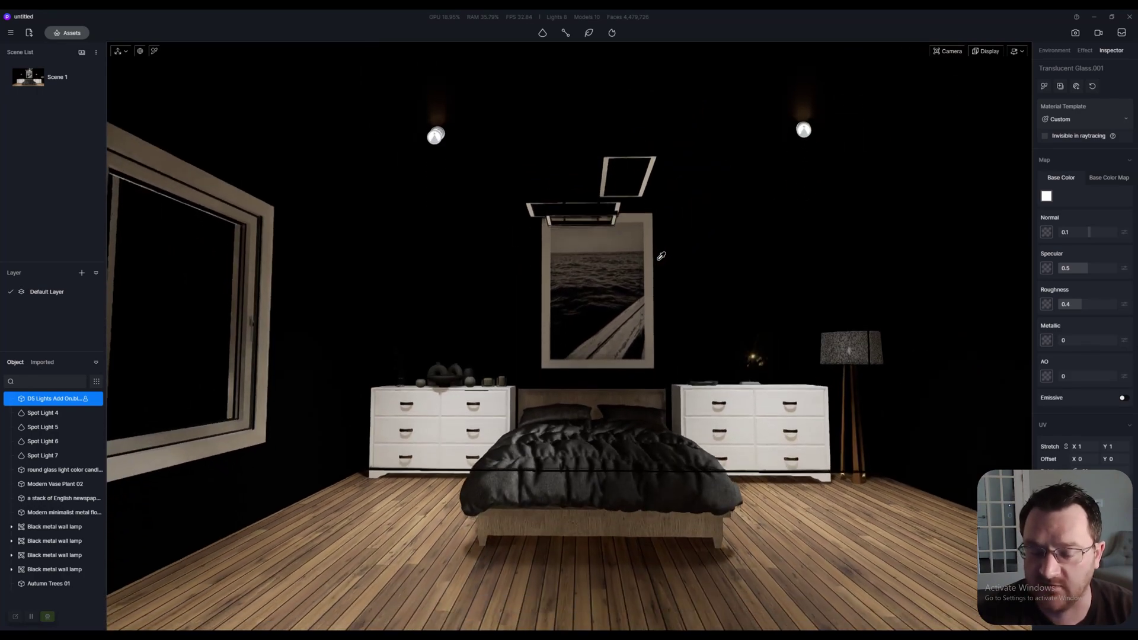
scroll(658, 267, up, 4)
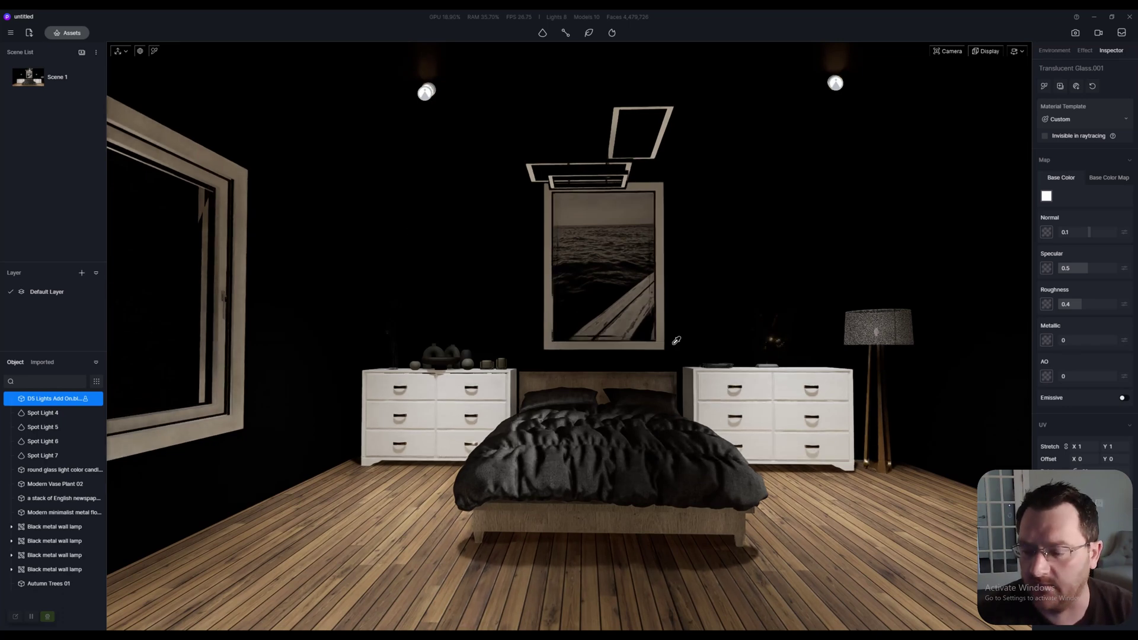
scroll(486, 133, down, 1)
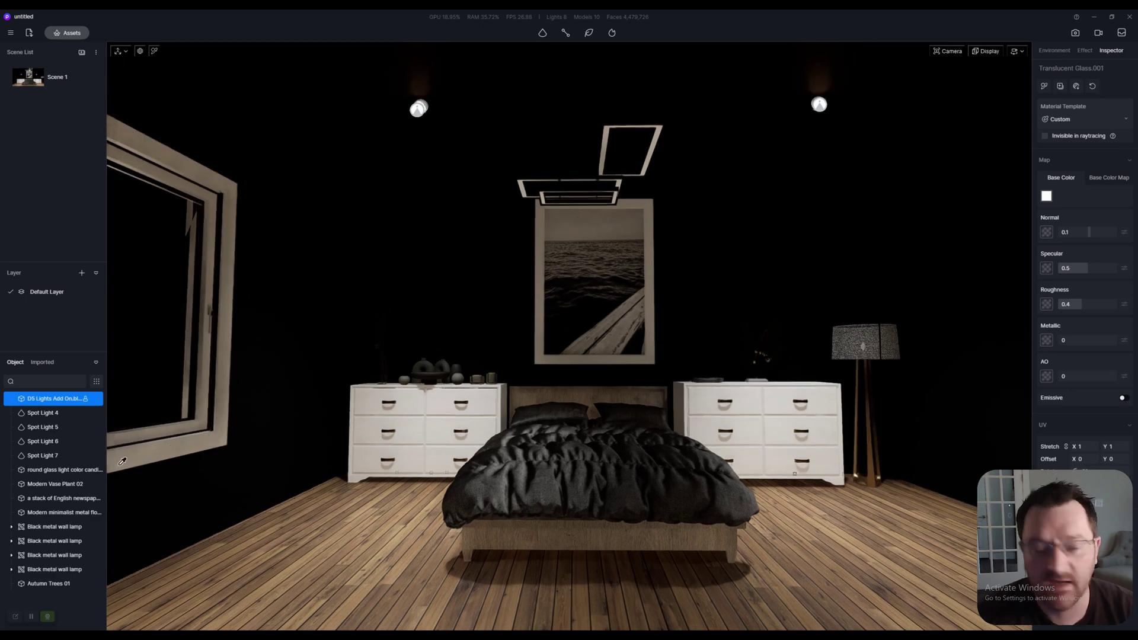
- Filter the object list to lights and set the color of Spot Light 4 through Spot Light 7 to red, HSV 0, 100, 100
click(96, 382)
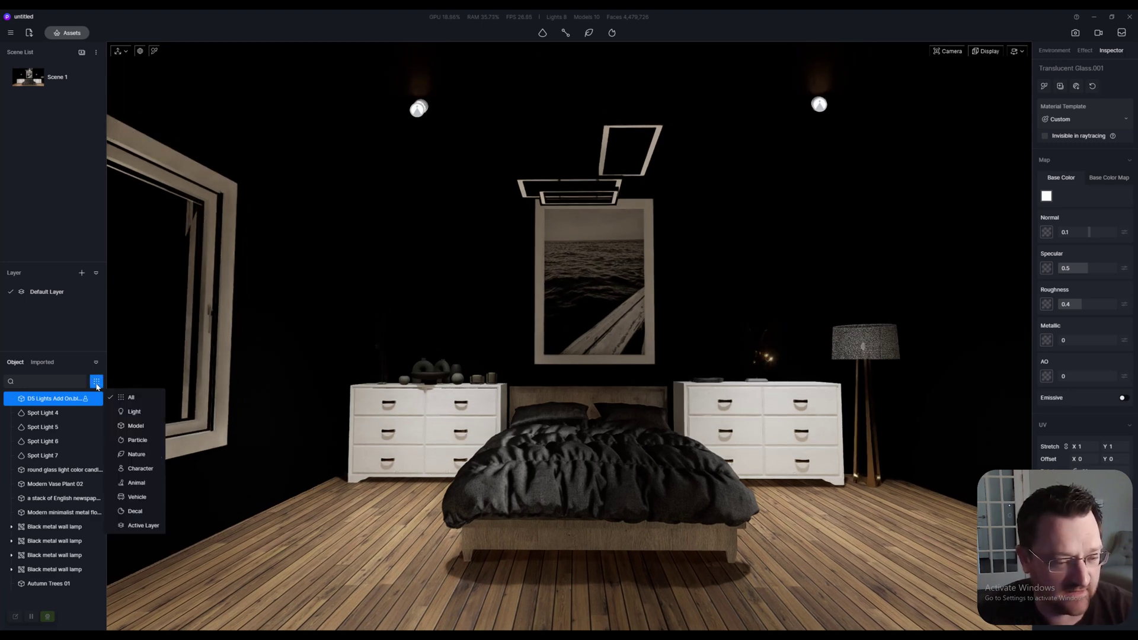
click(134, 411)
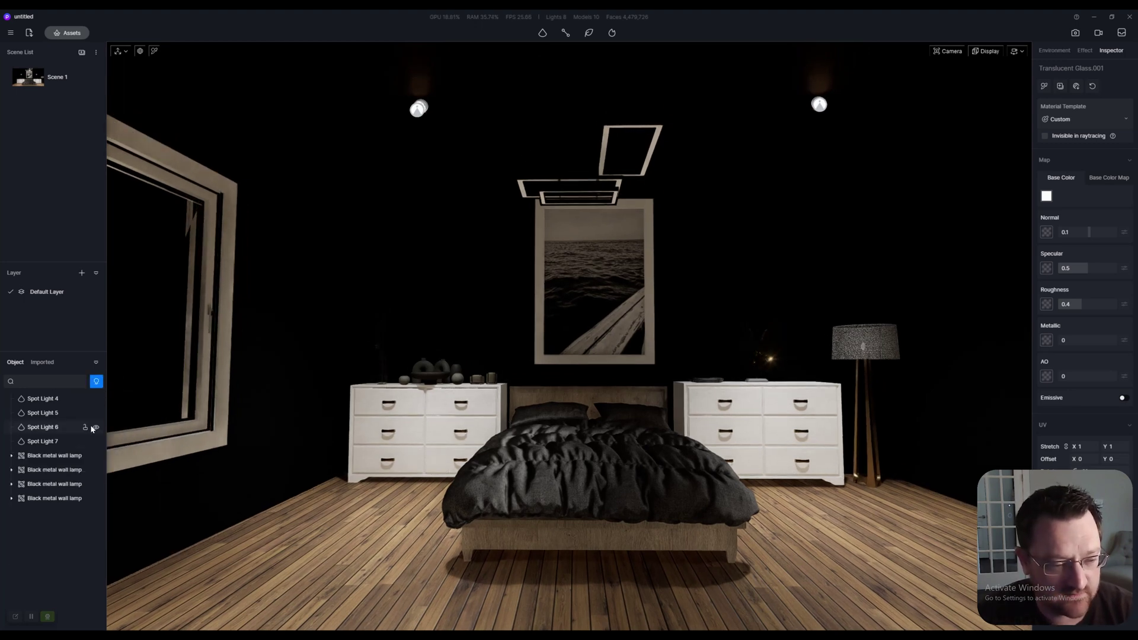
click(41, 398)
shift+click(57, 442)
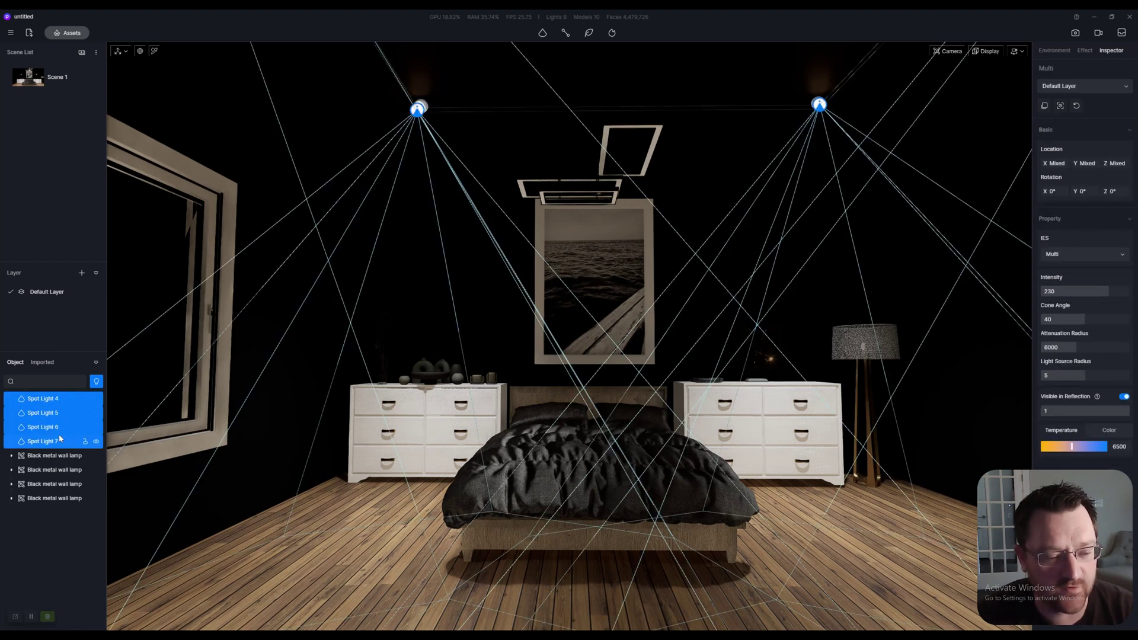
click(47, 401)
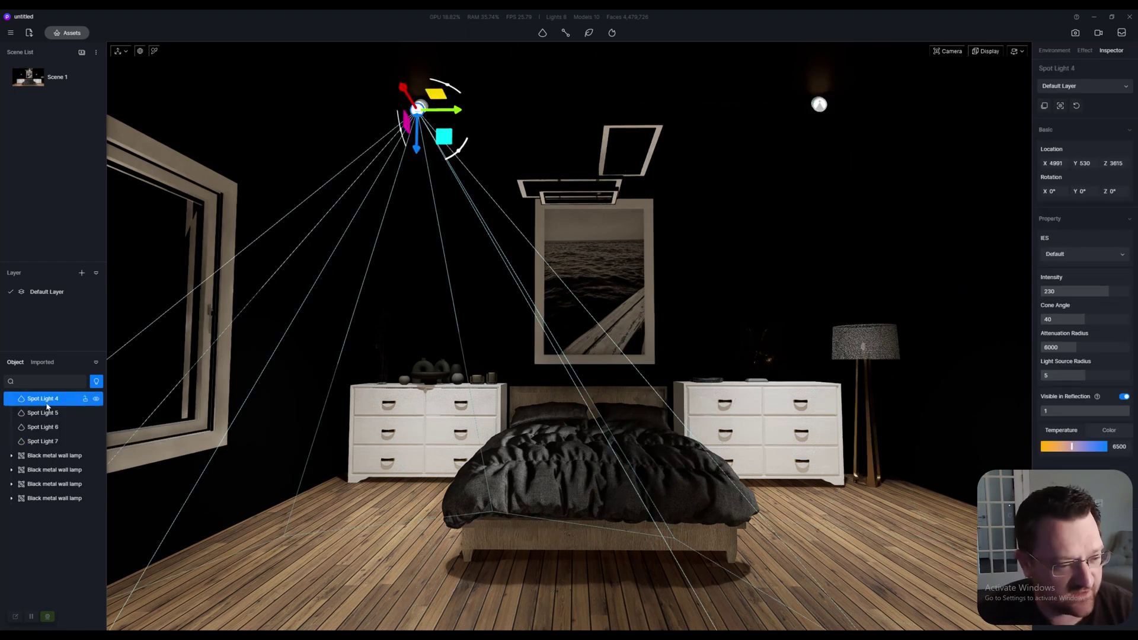
shift+click(58, 442)
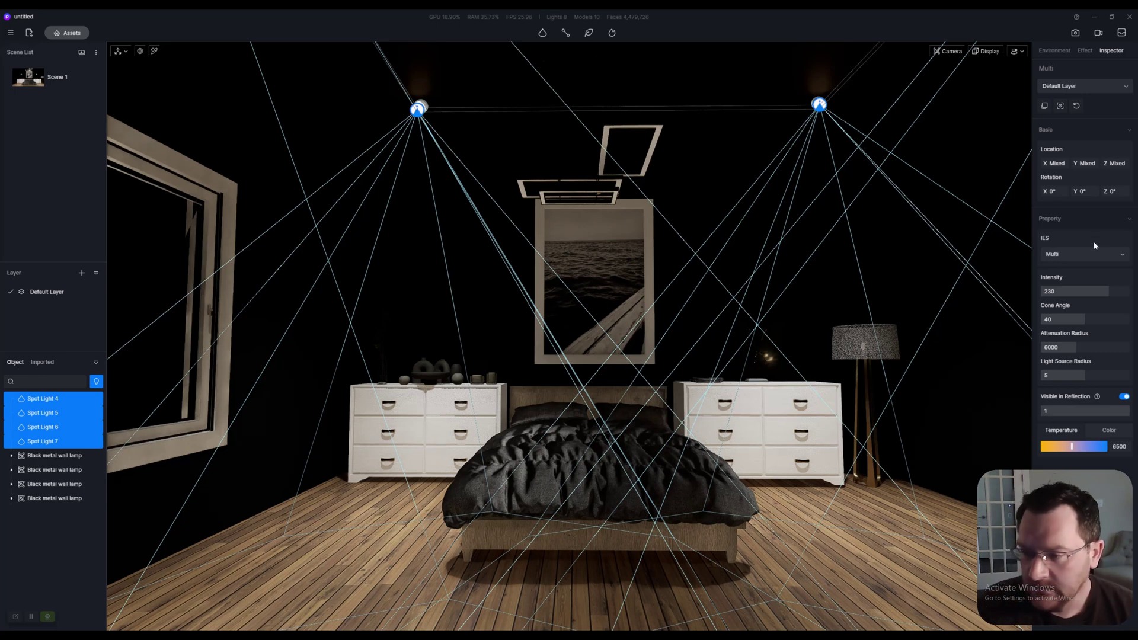
click(1101, 429)
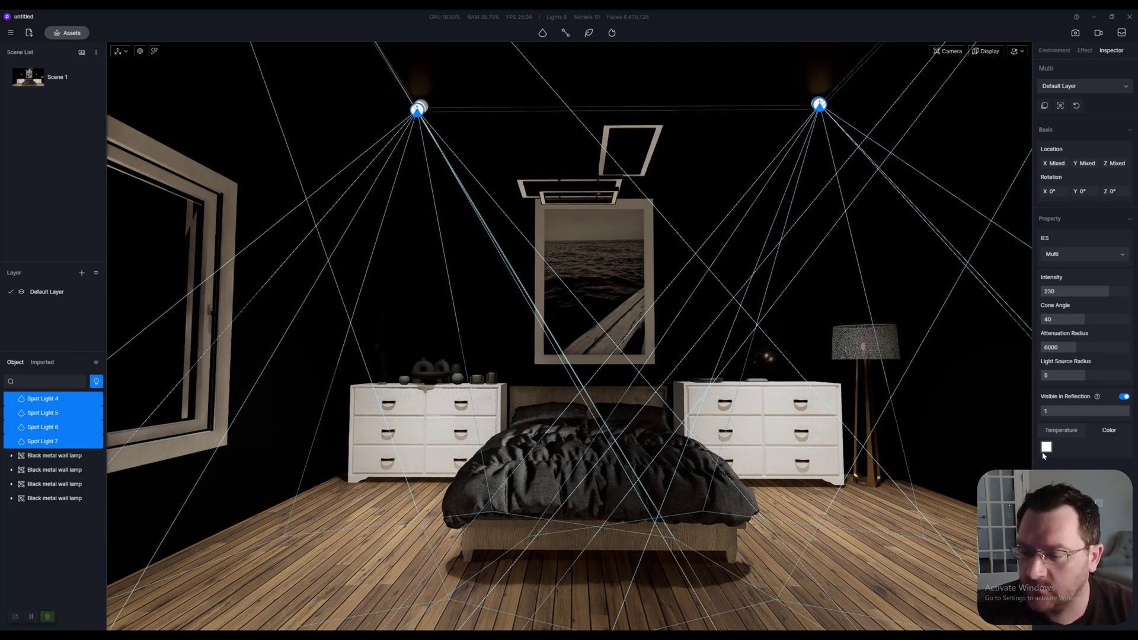
click(1047, 445)
click(1128, 359)
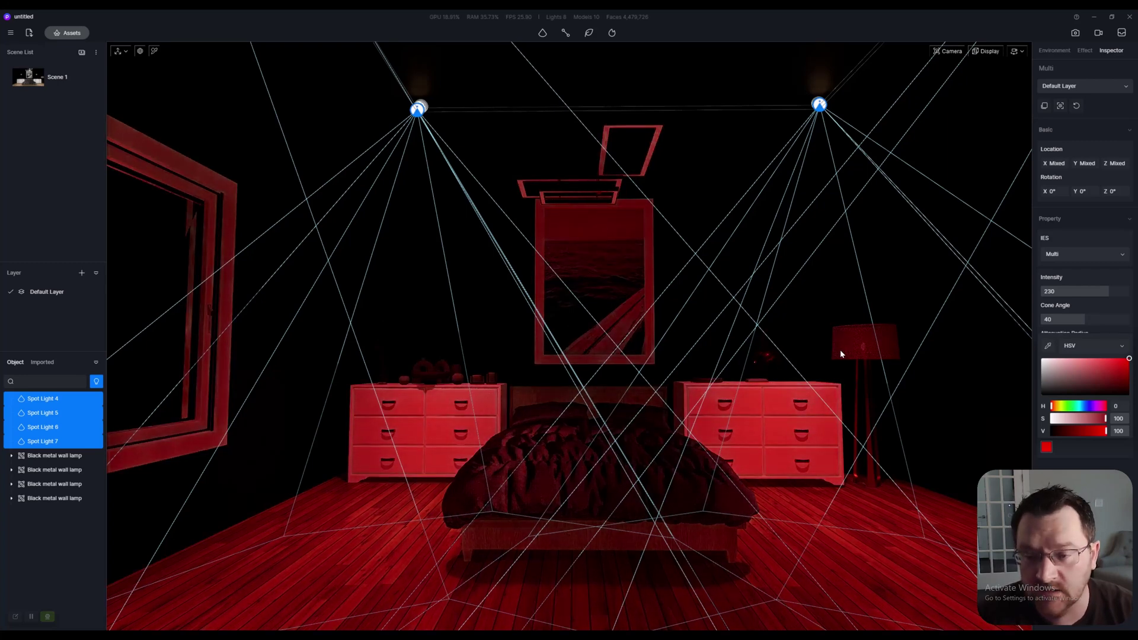
scroll(839, 356, down, 5)
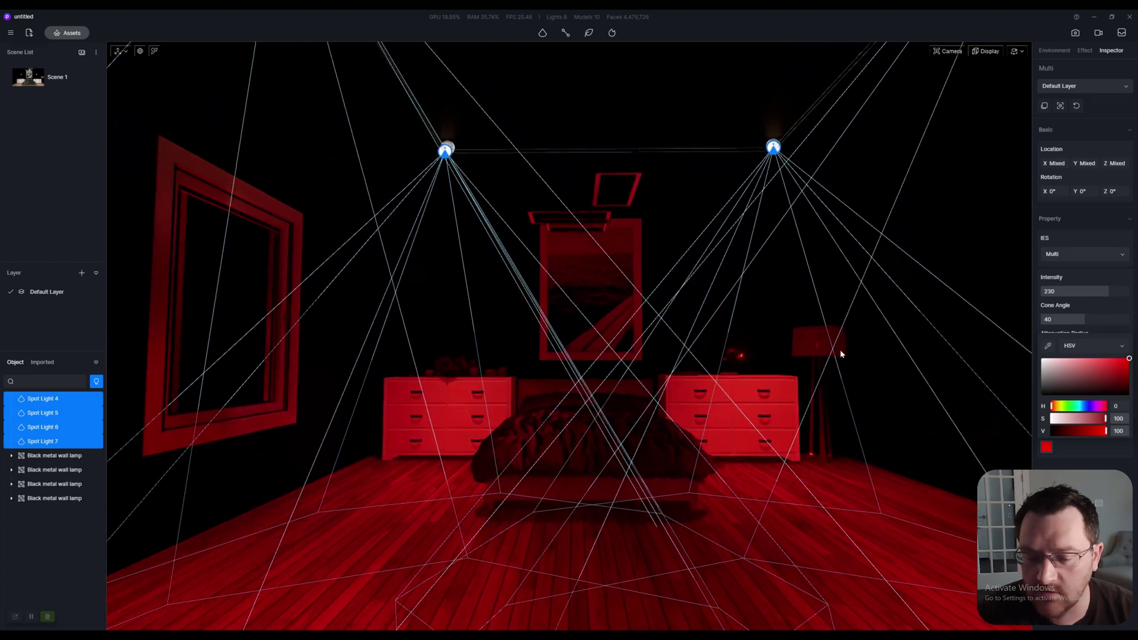
scroll(836, 350, down, 5)
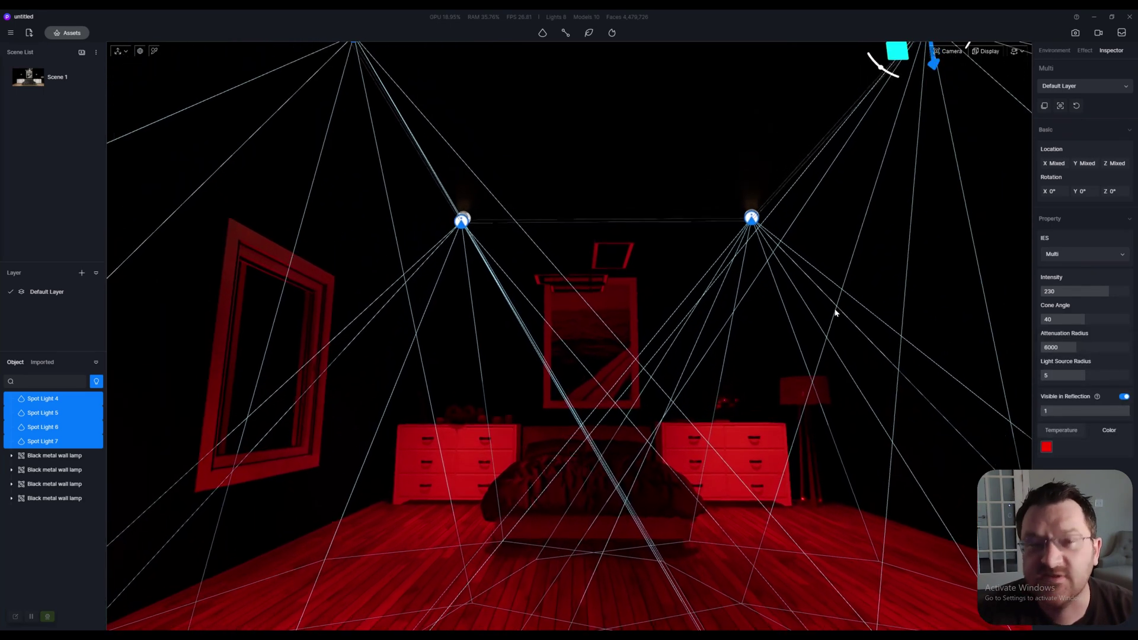
scroll(835, 326, up, 5)
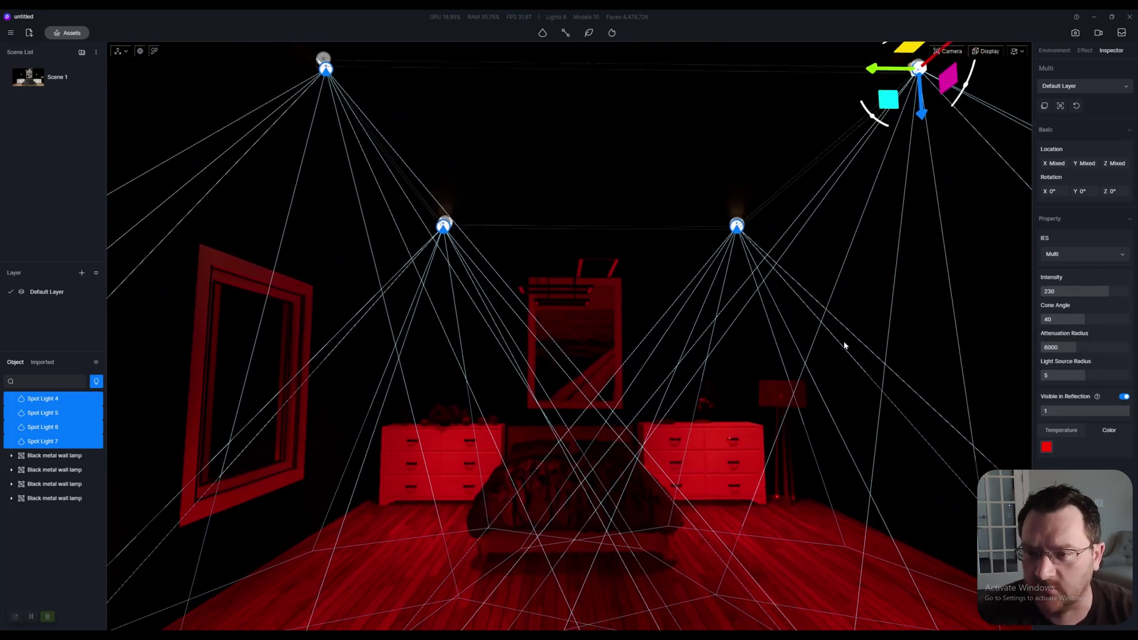
- Narrow the cone angle of Spot Light 4 through Spot Light 7 to 25.9 and lower their intensity to 127.5
scroll(868, 332, down, 2)
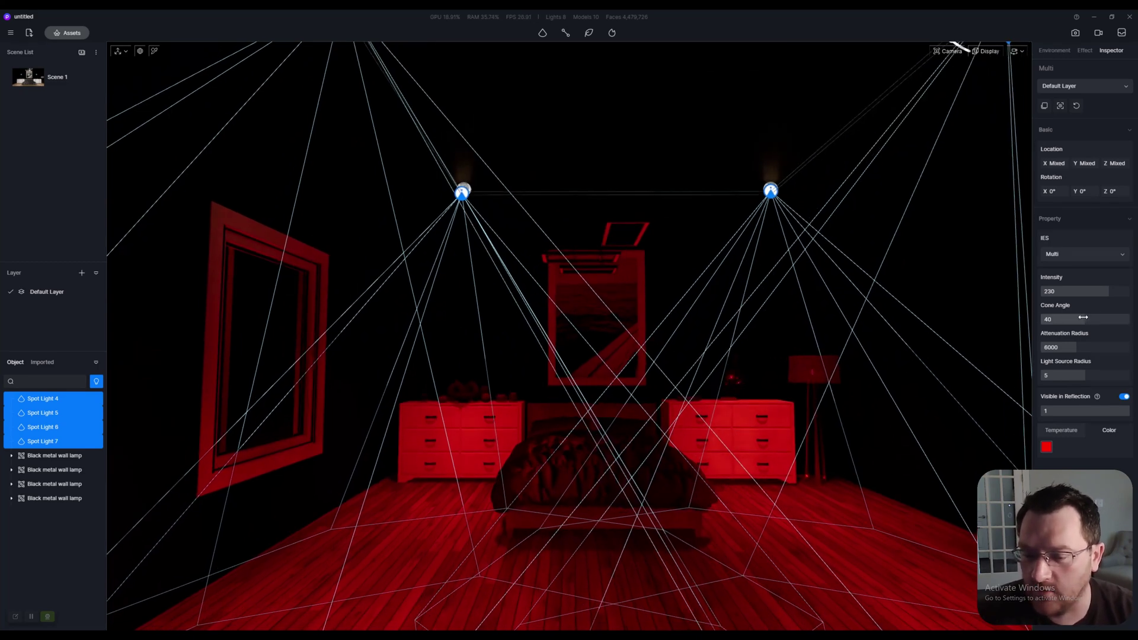
drag(1083, 318, 1071, 318)
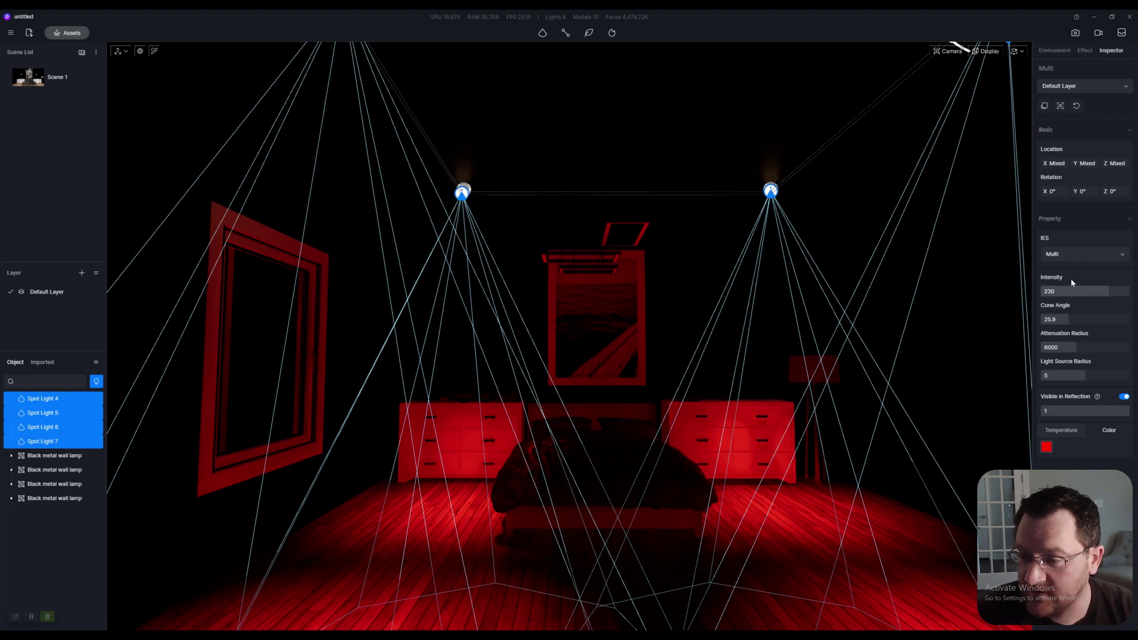
drag(1095, 295, 1080, 291)
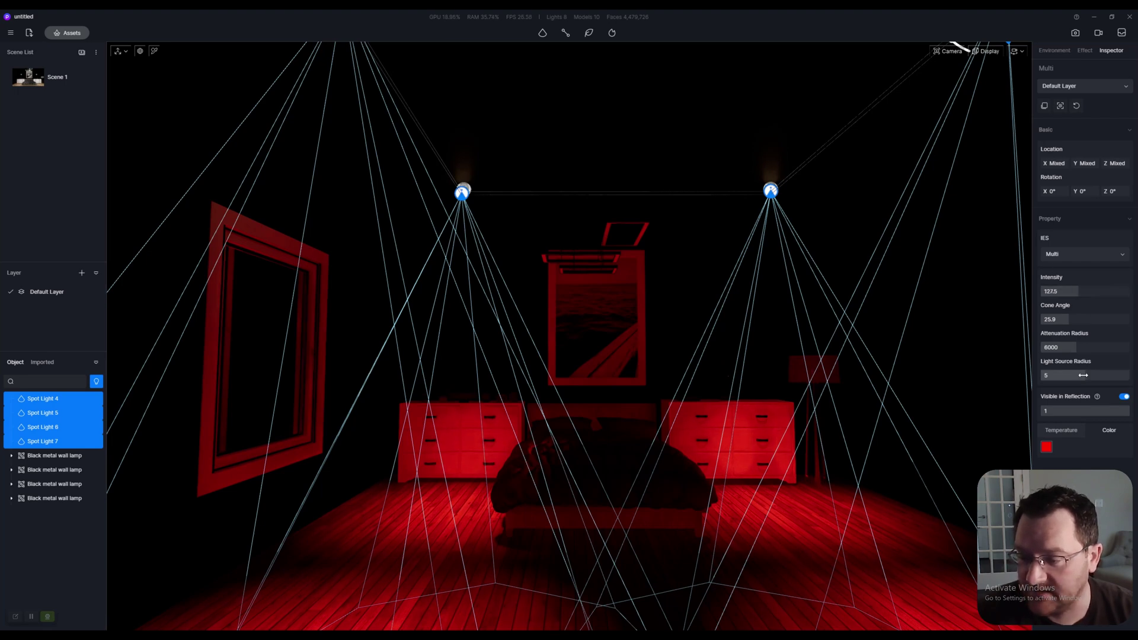
- Set the attenuation radius of the four selected spot lights to 3758
click(1074, 347)
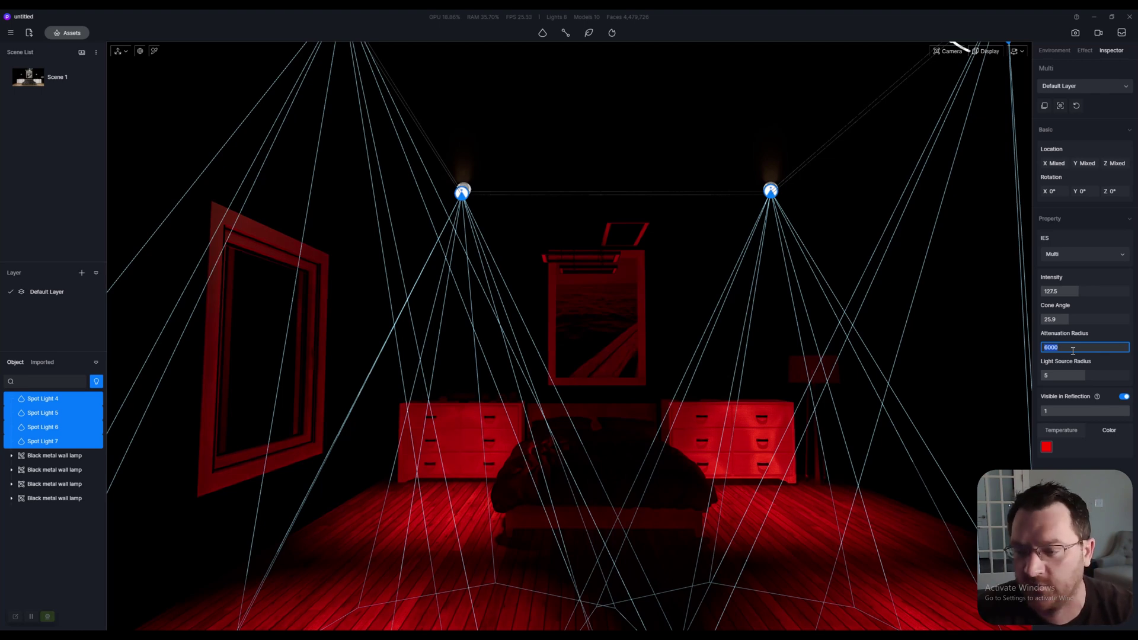
key(shift+Tab)
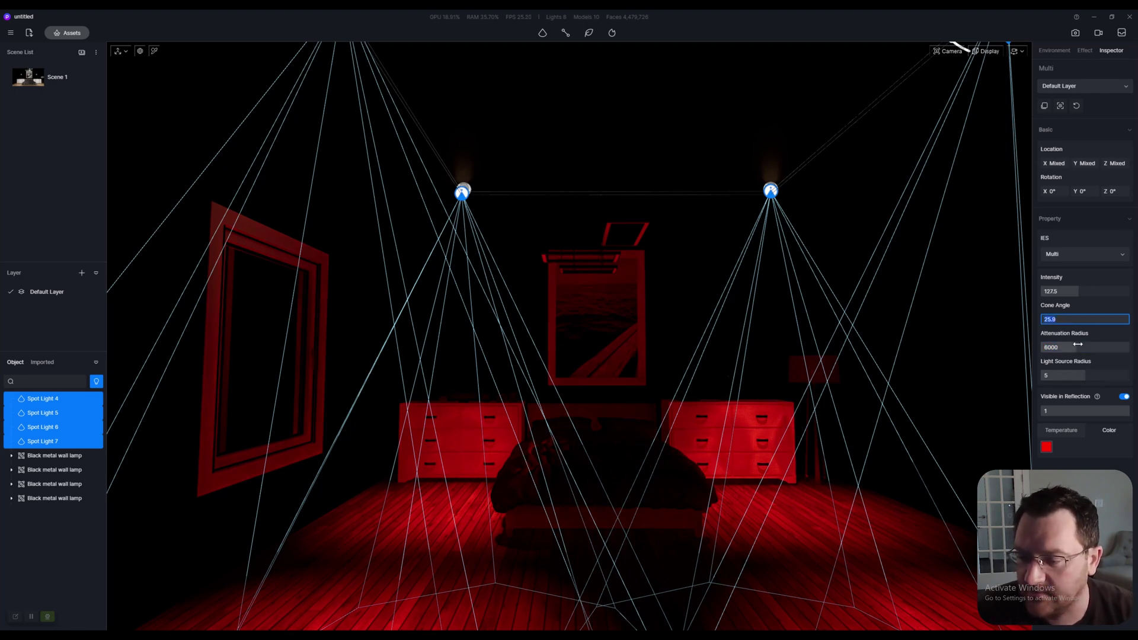
drag(1077, 344, 1064, 344)
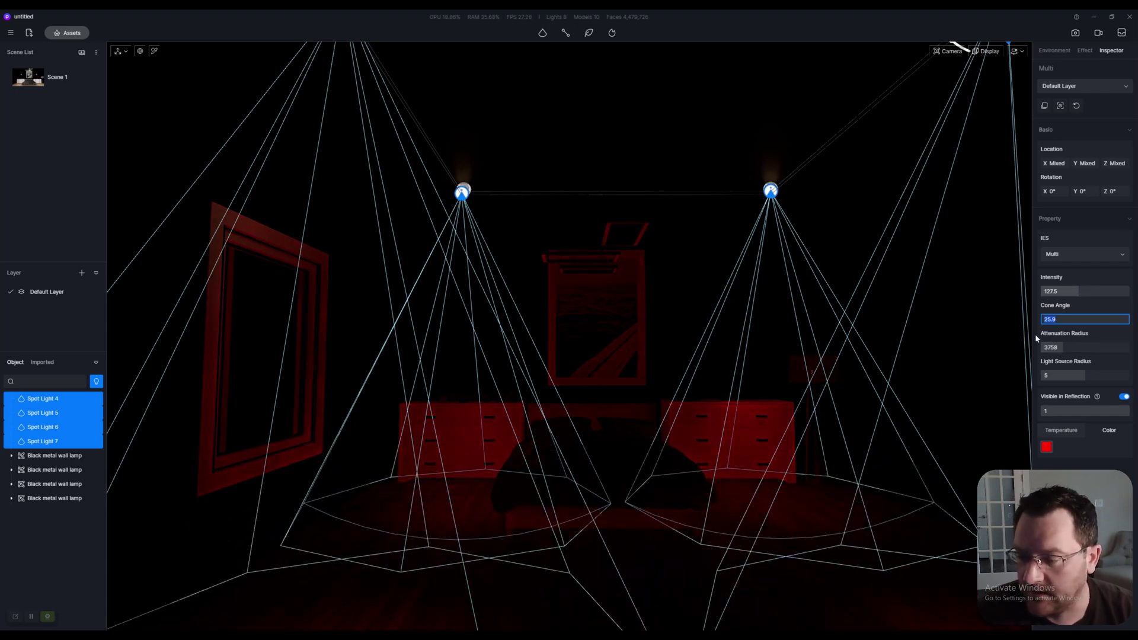
scroll(691, 437, up, 5)
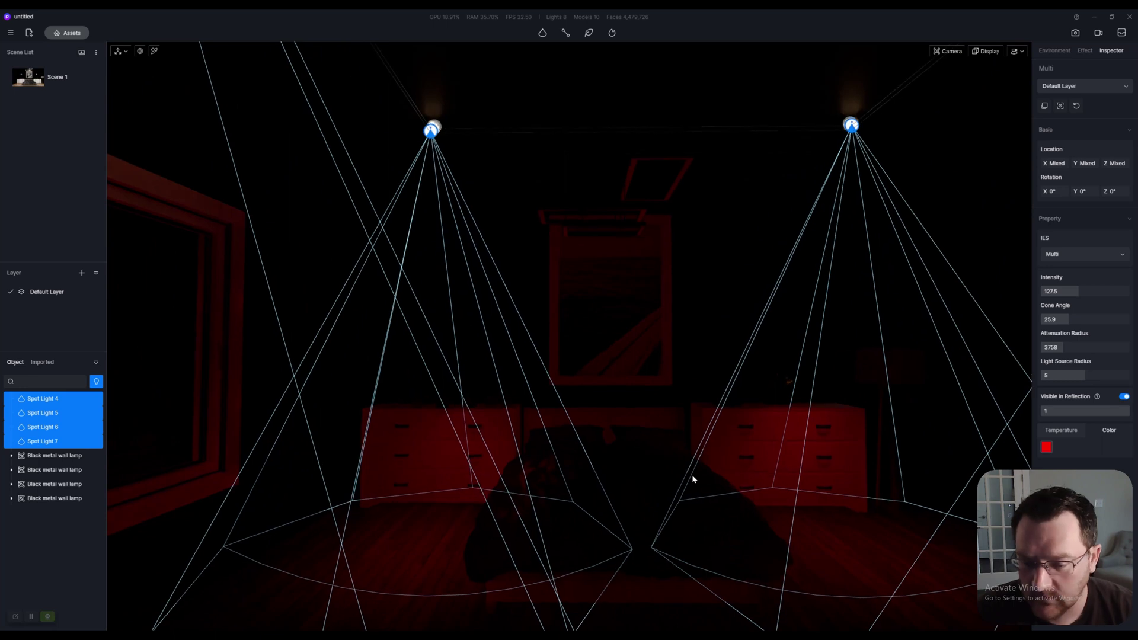
scroll(692, 478, up, 3)
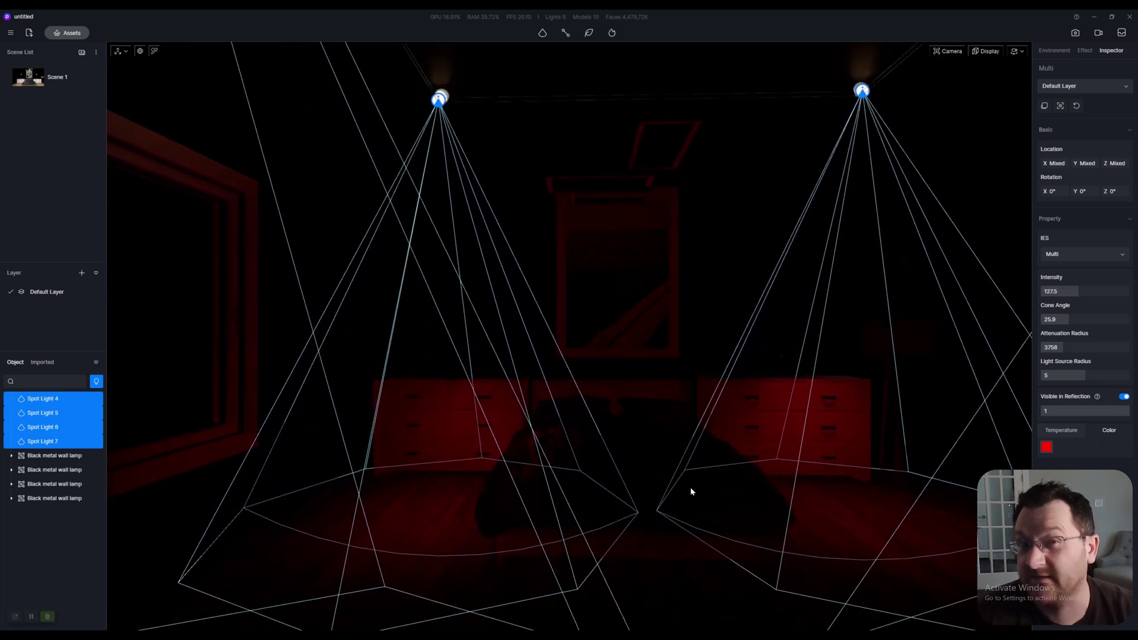
scroll(701, 481, down, 3)
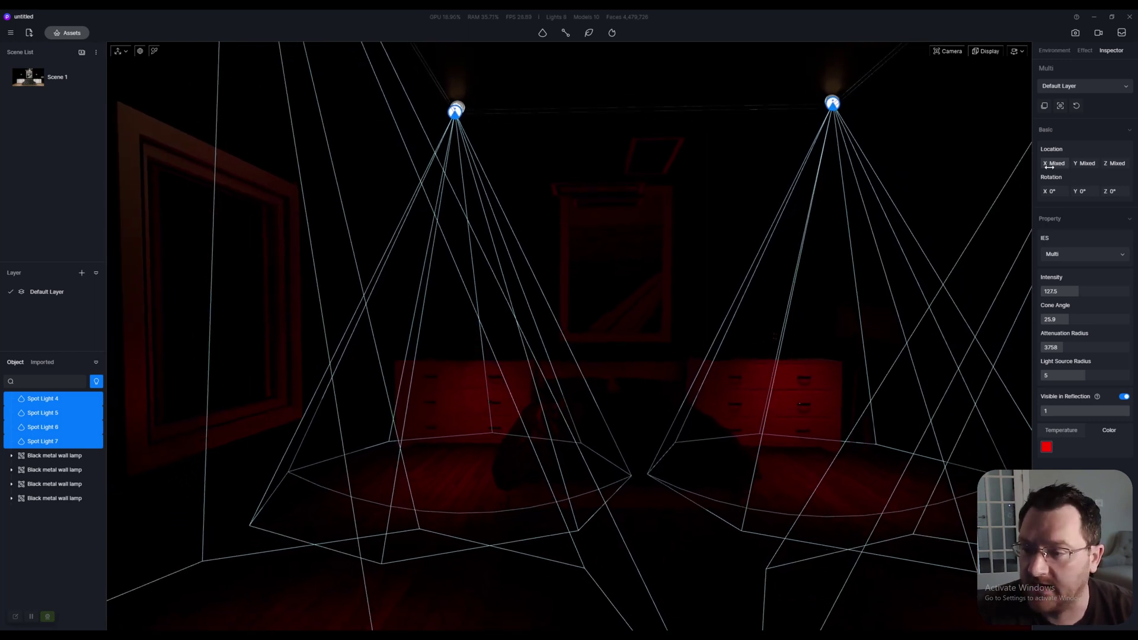
- Set the Geo and Sky time of day to 02:47 PM and examine how daylight mixes with the red spot lights
click(1055, 51)
drag(1087, 185, 1114, 115)
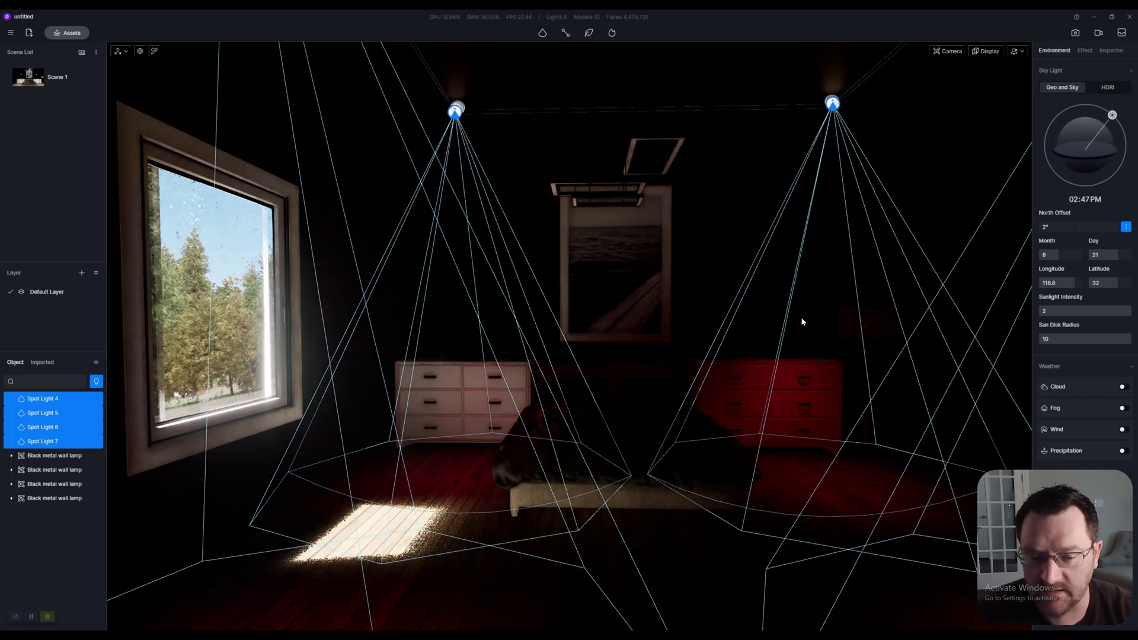
right_drag(737, 369, 740, 347)
scroll(737, 346, up, 3)
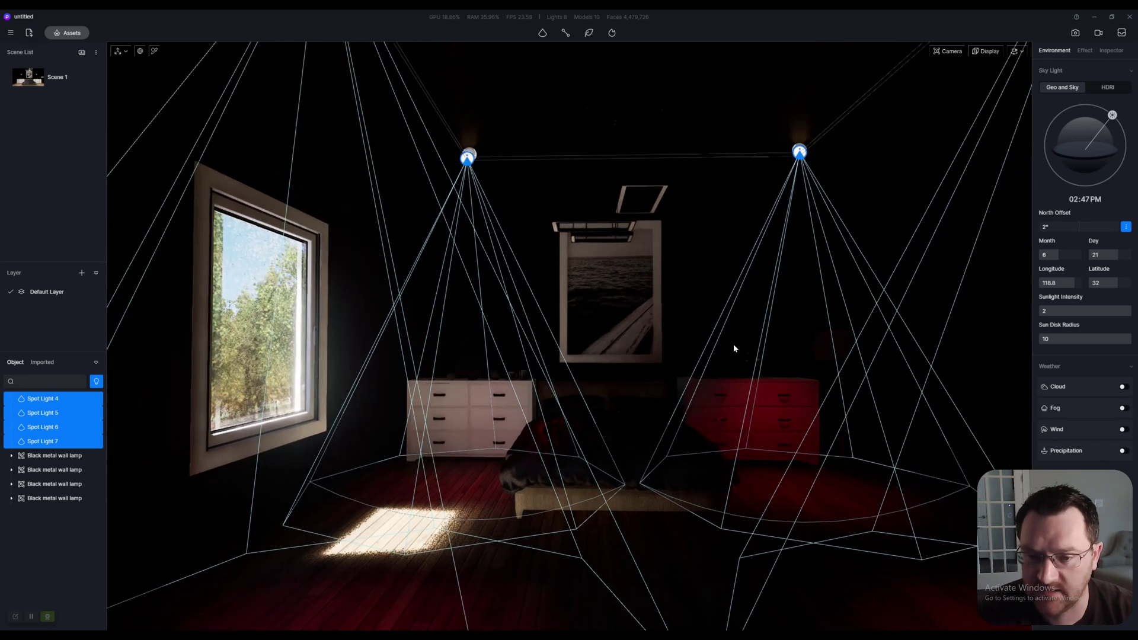
scroll(734, 347, up, 3)
scroll(735, 350, up, 4)
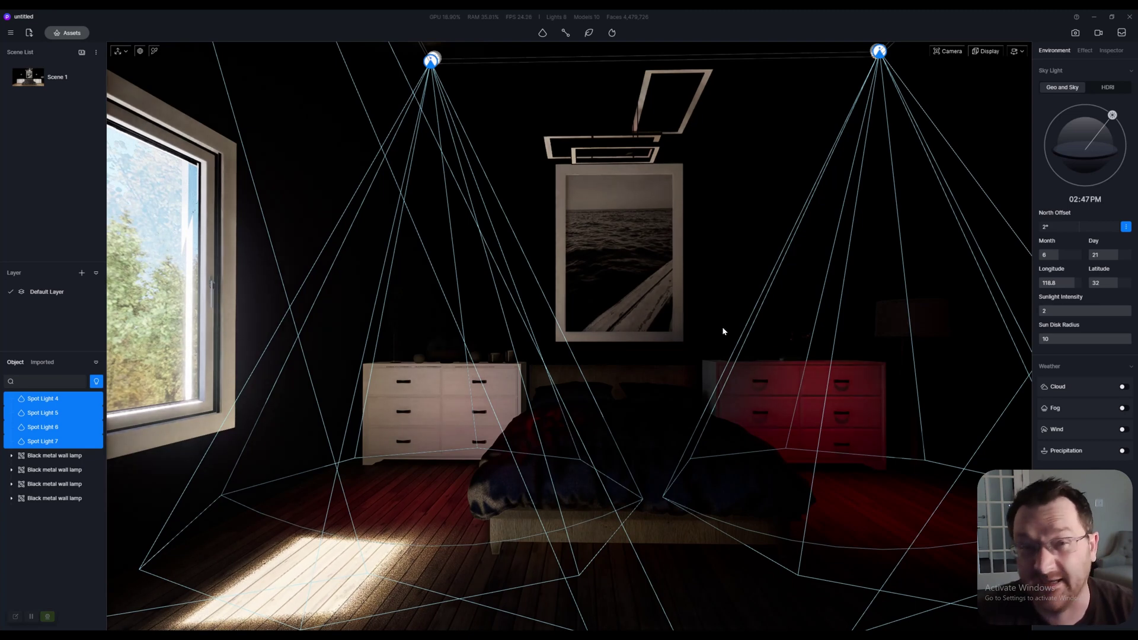
scroll(735, 305, down, 3)
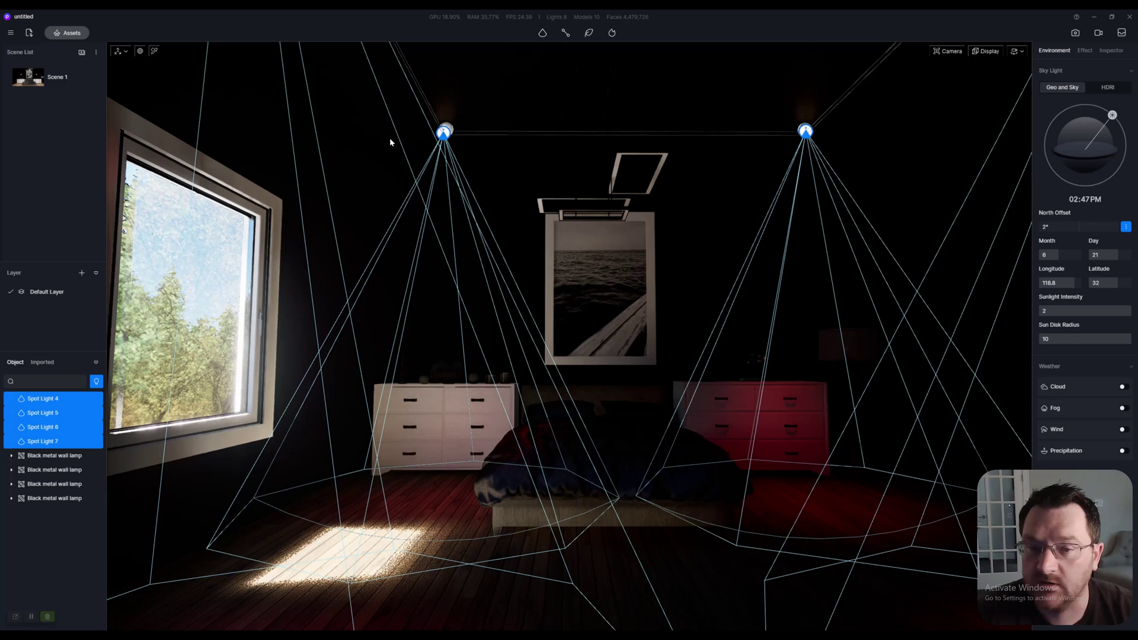
scroll(737, 366, up, 5)
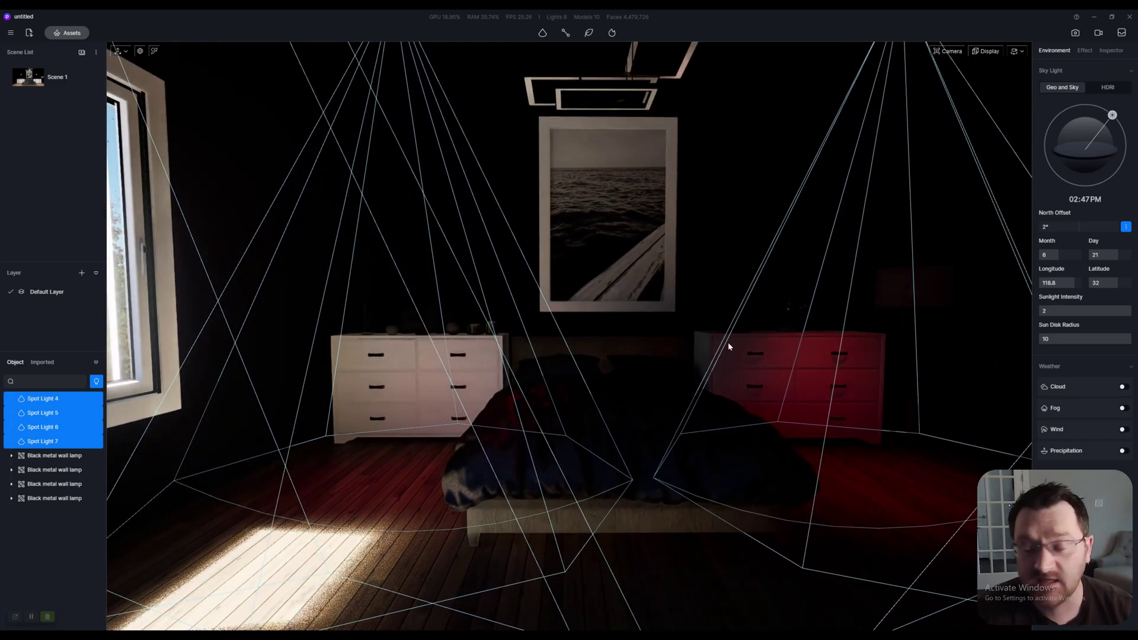
scroll(690, 339, down, 3)
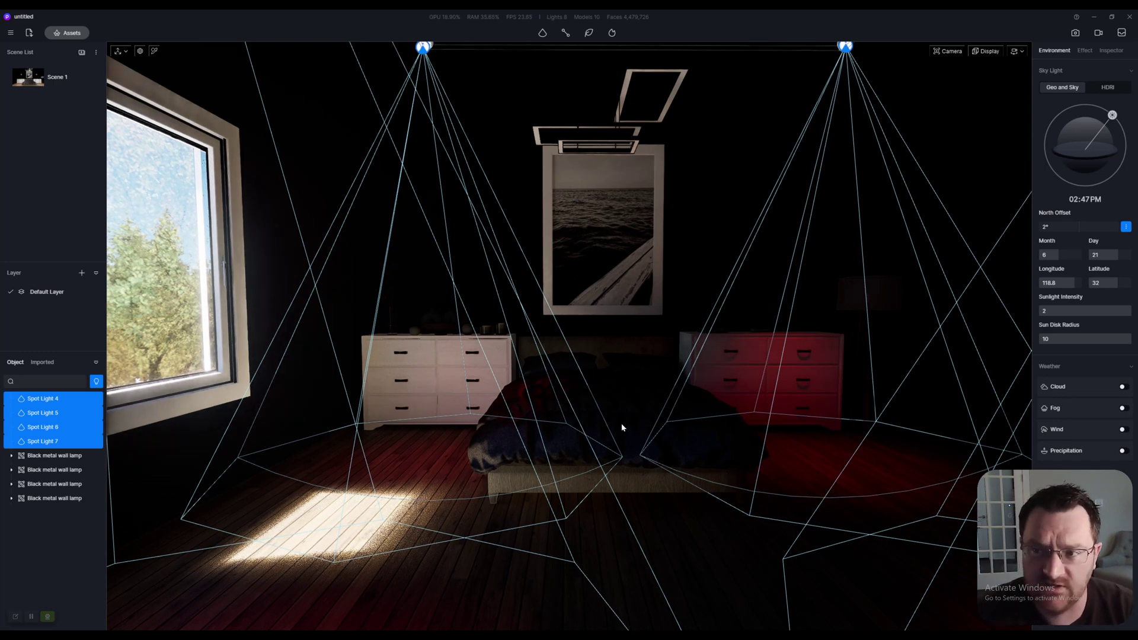
scroll(588, 421, down, 3)
scroll(840, 320, up, 3)
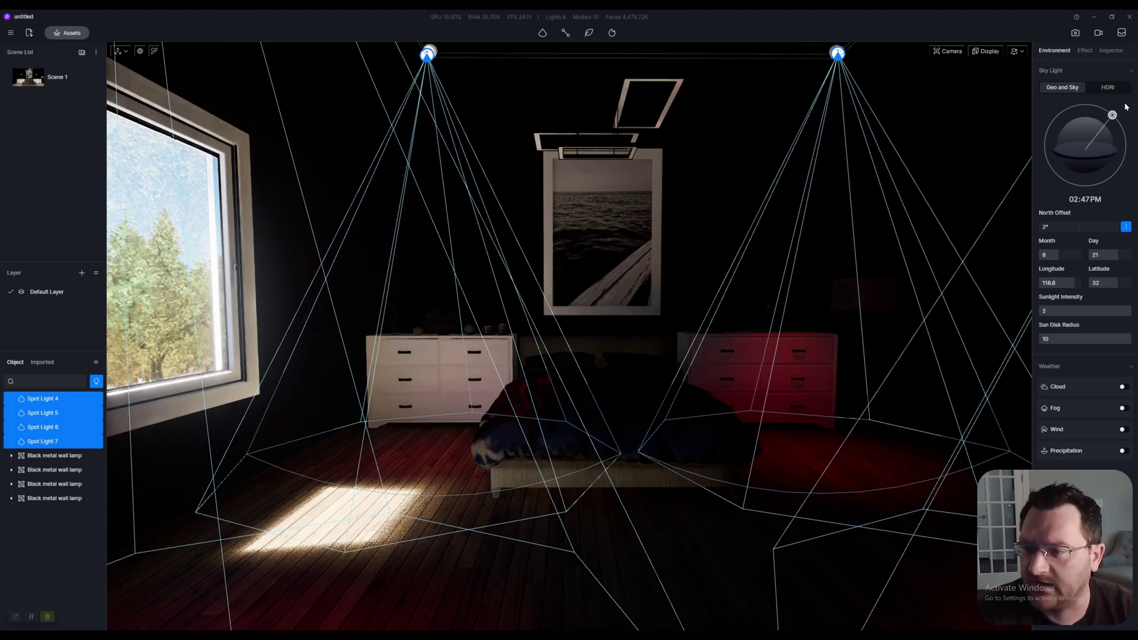
- Return the scene to night by setting the Geo and Sky time of day to 11:55 PM
drag(1111, 117, 1088, 229)
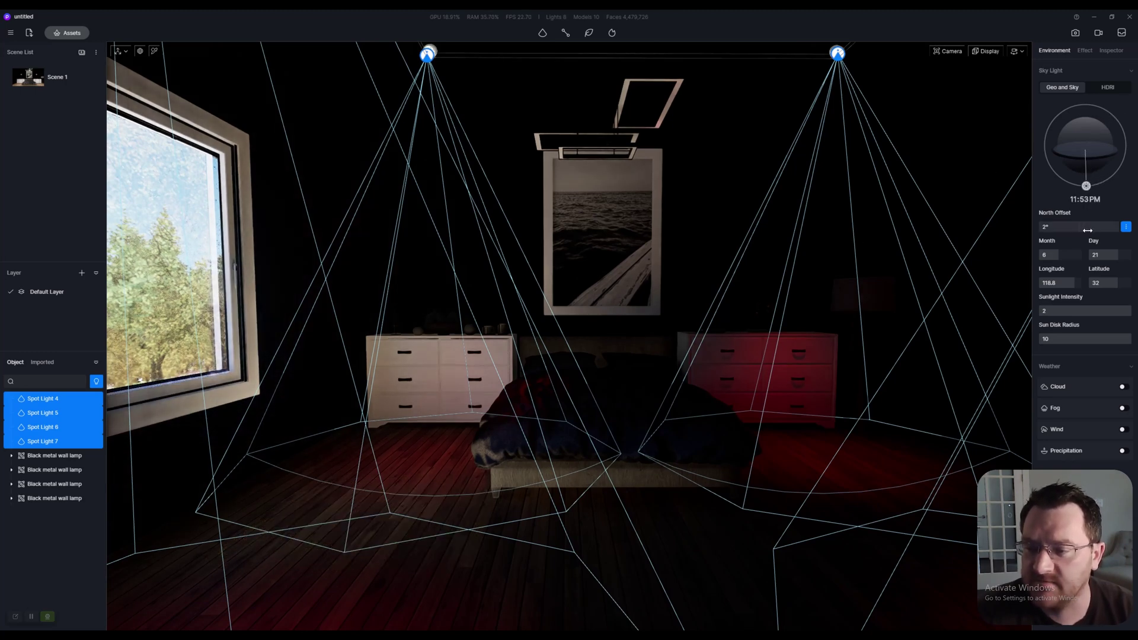
scroll(696, 384, down, 3)
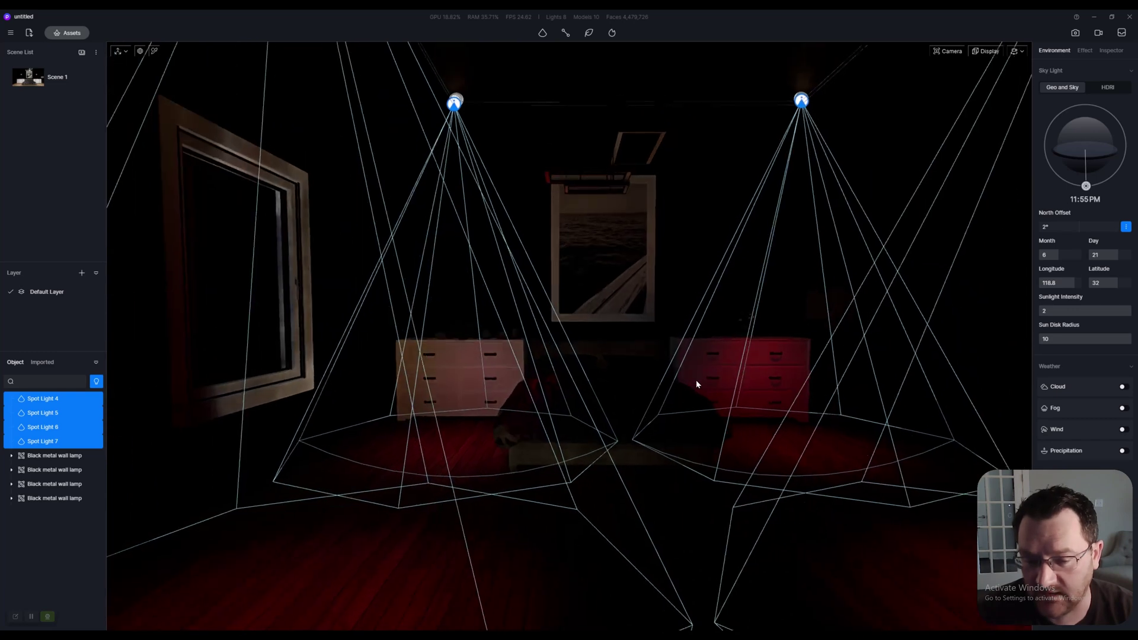
scroll(712, 381, up, 2)
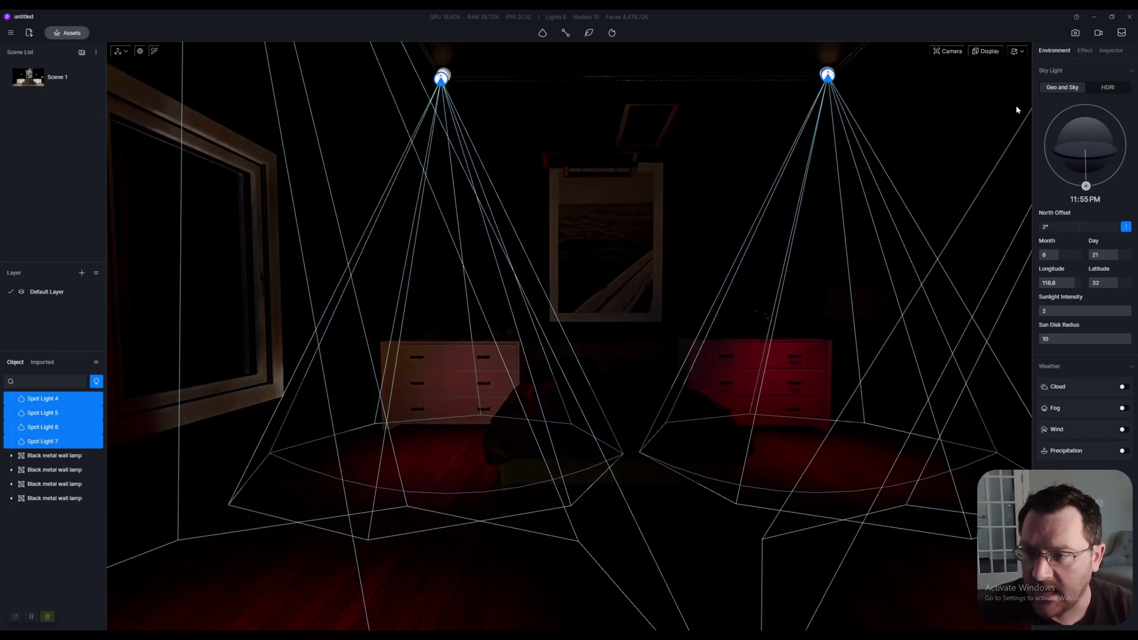
- Preview the bedroom as a wireframe, then switch the viewport display mode to Clay Model
click(980, 53)
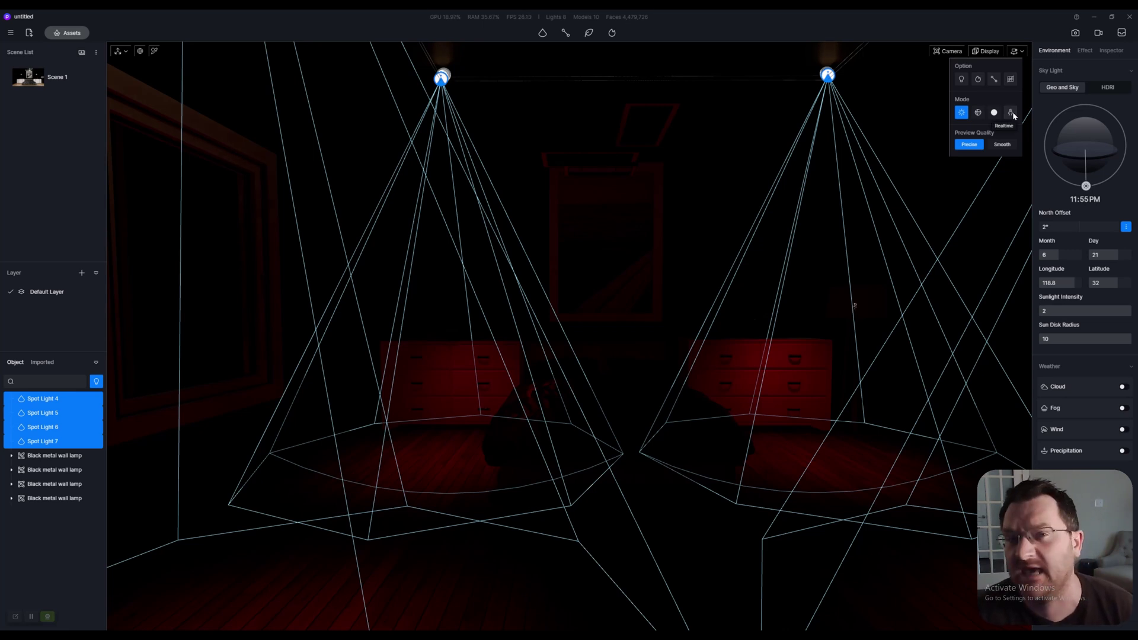
click(980, 112)
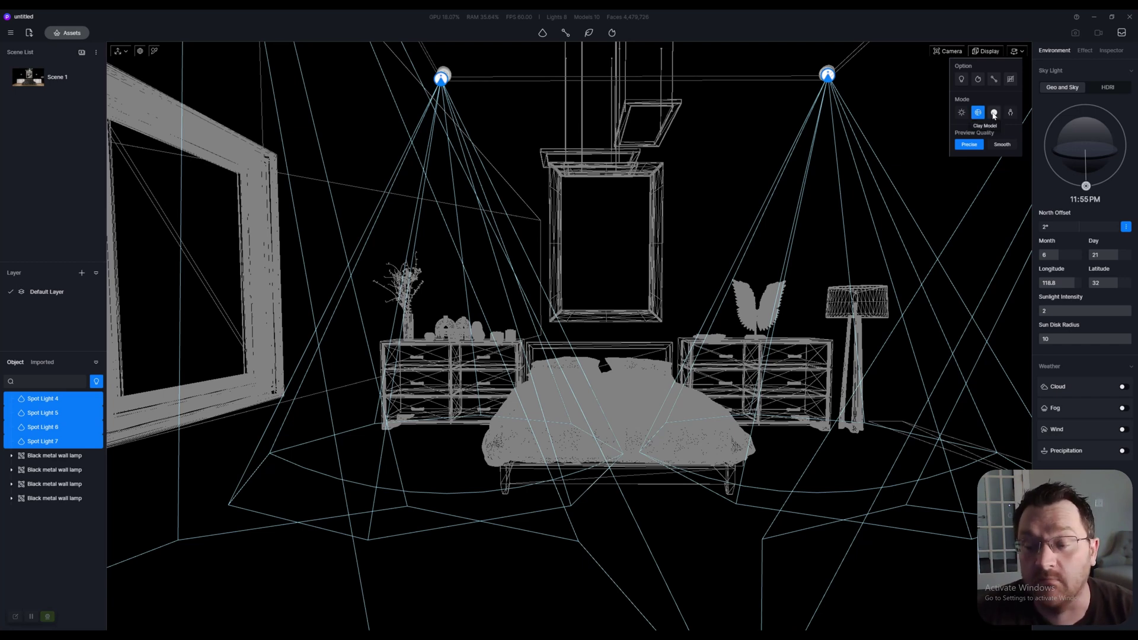
click(994, 113)
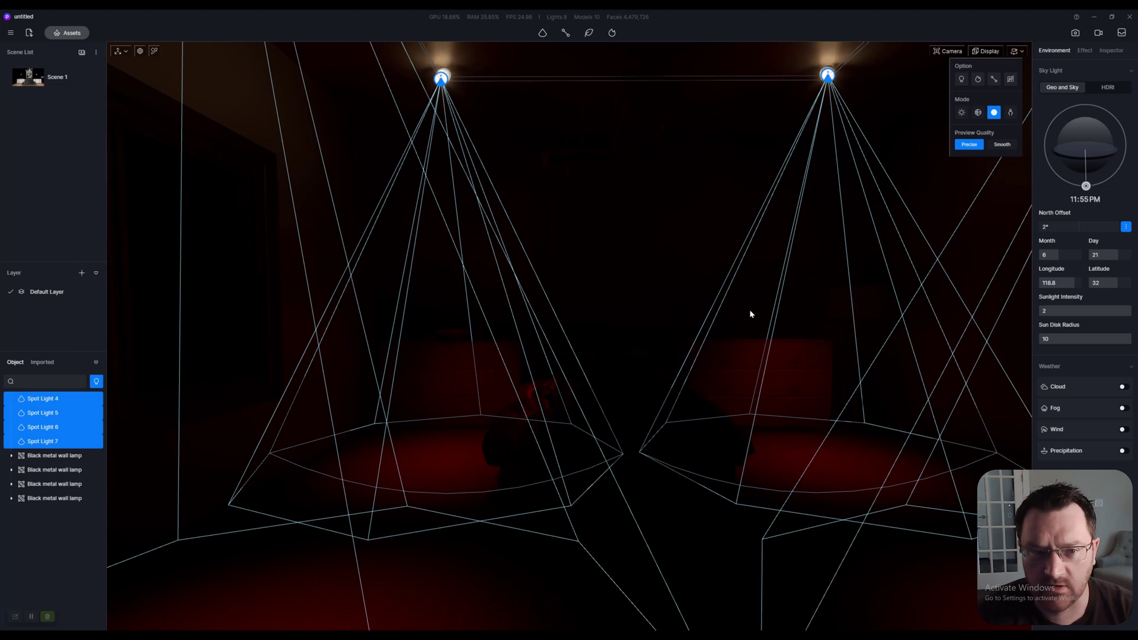
- Set the Geo and Sky time of day to 03:28 PM to light the clay model with daylight
scroll(751, 302, down, 3)
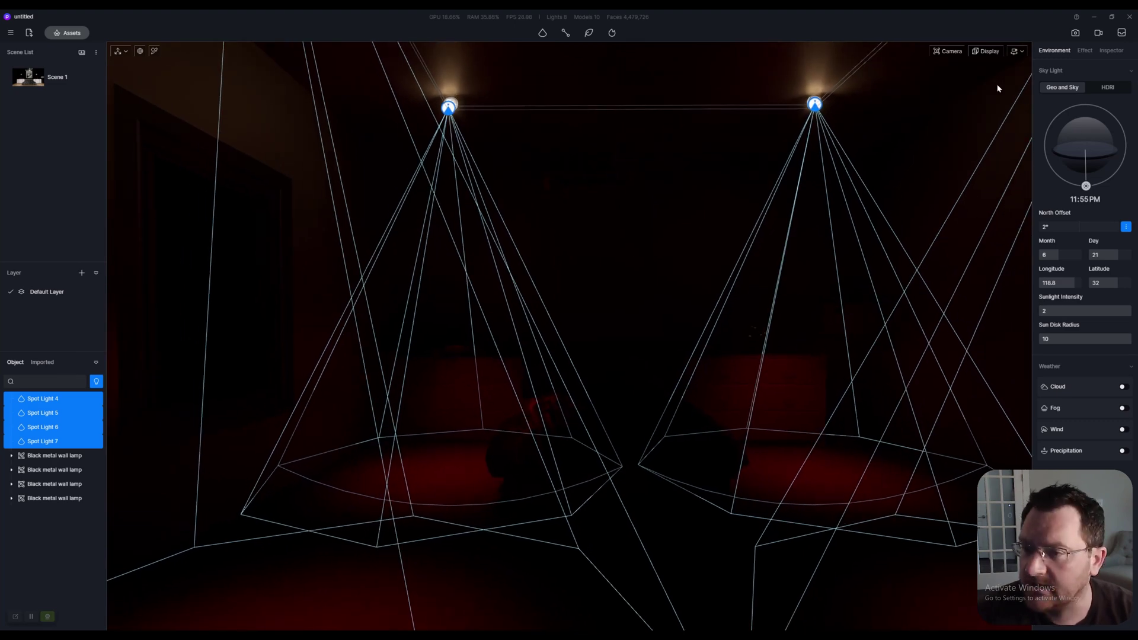
click(1117, 120)
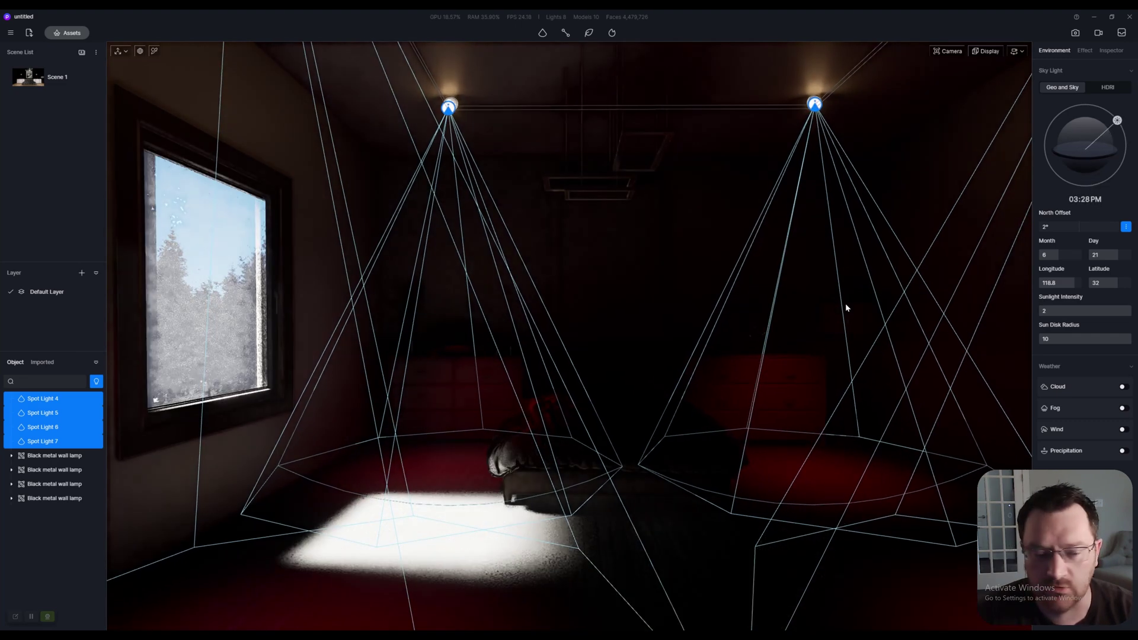
scroll(798, 312, down, 4)
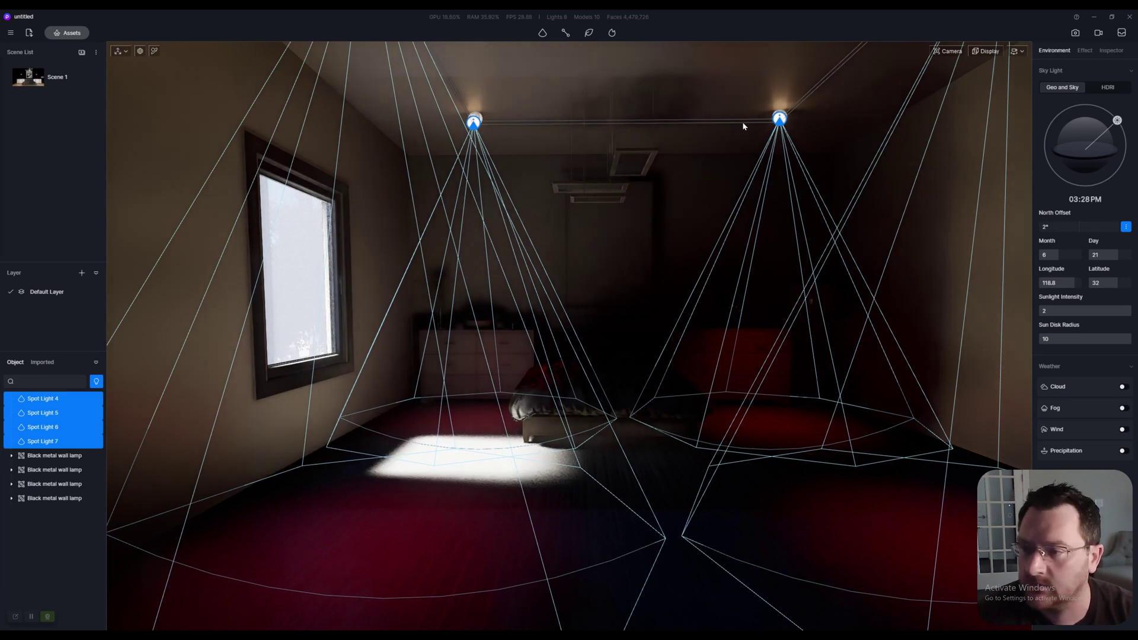
- Switch Spot Light 4 through Spot Light 7 to a color temperature of 3950 and examine their light on the clay room
click(37, 407)
shift+click(41, 441)
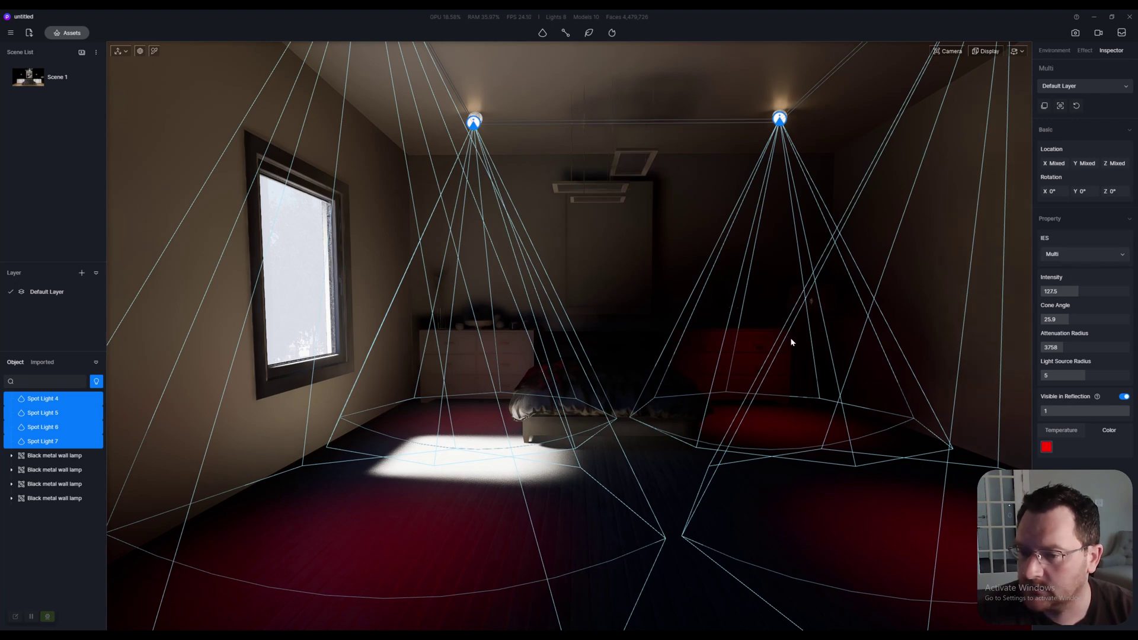
scroll(791, 342, up, 2)
click(1061, 430)
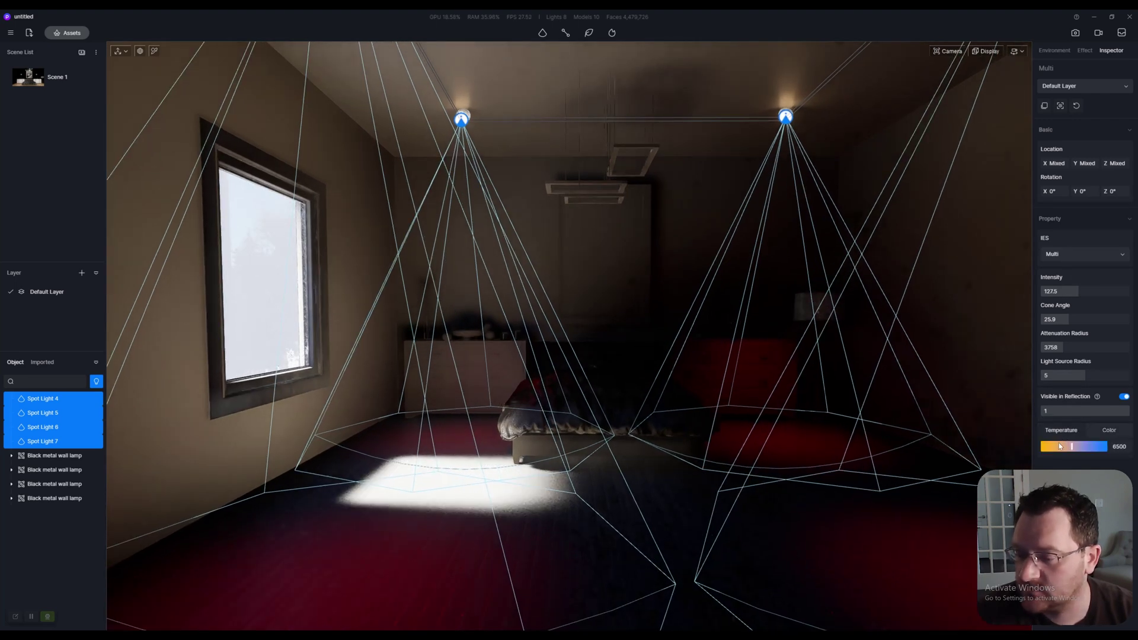
drag(1061, 447, 1055, 447)
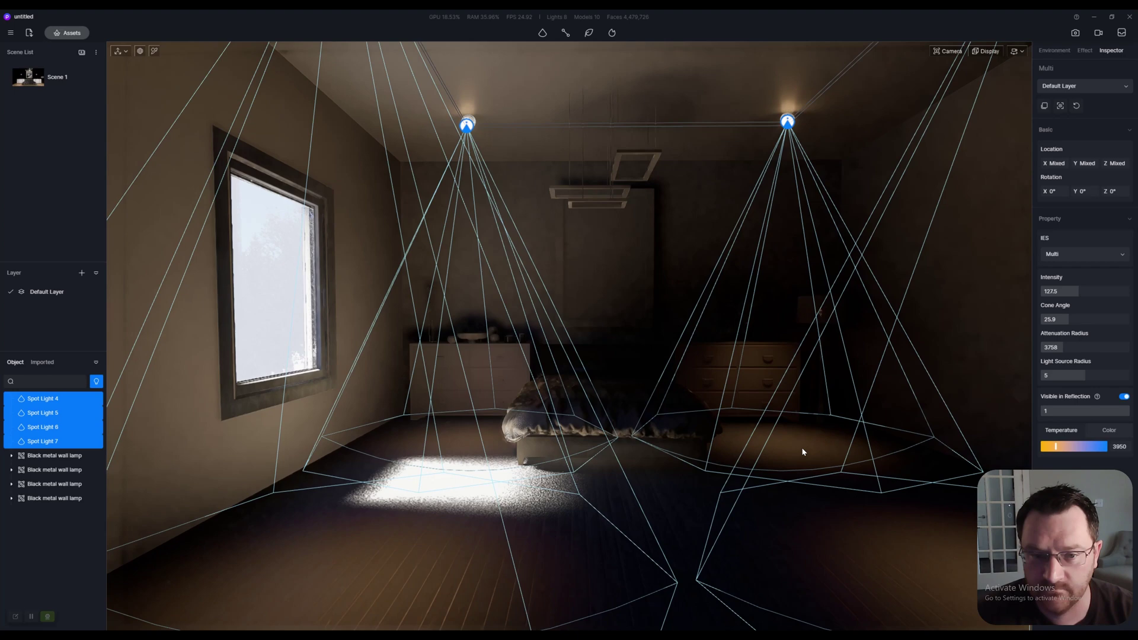
scroll(803, 452, up, 5)
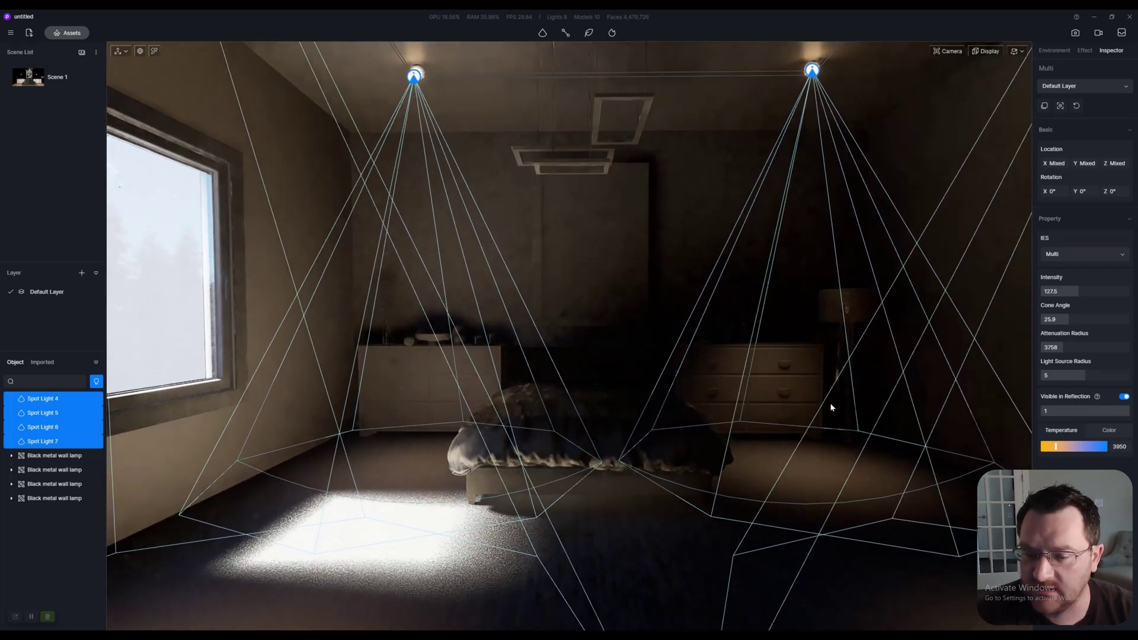
right_drag(831, 408, 783, 256)
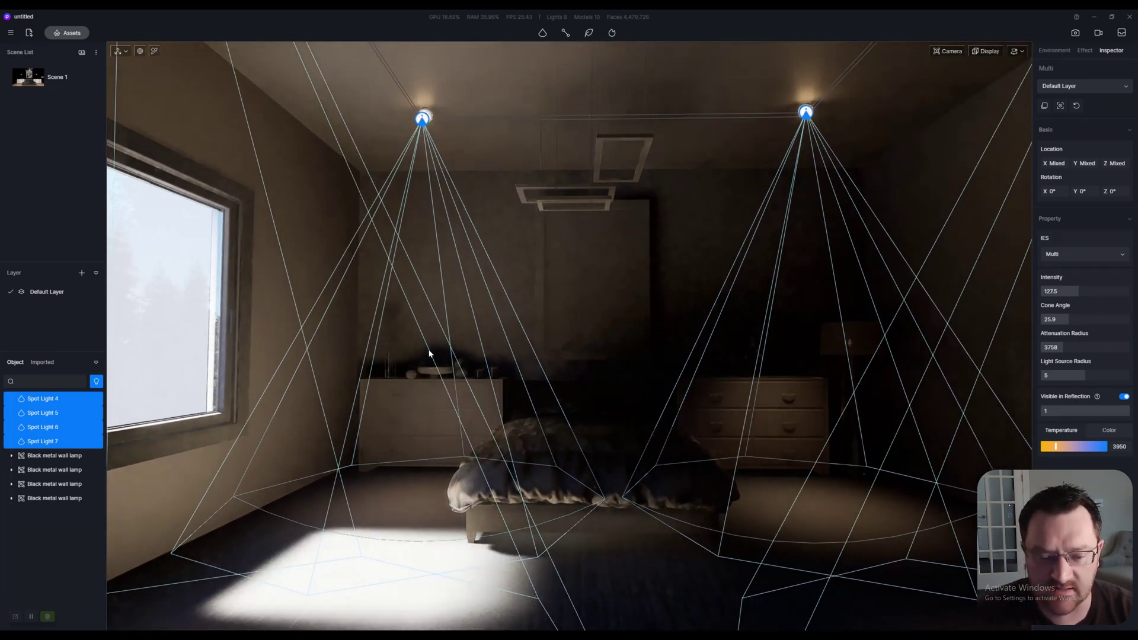
scroll(820, 225, up, 3)
scroll(660, 247, down, 3)
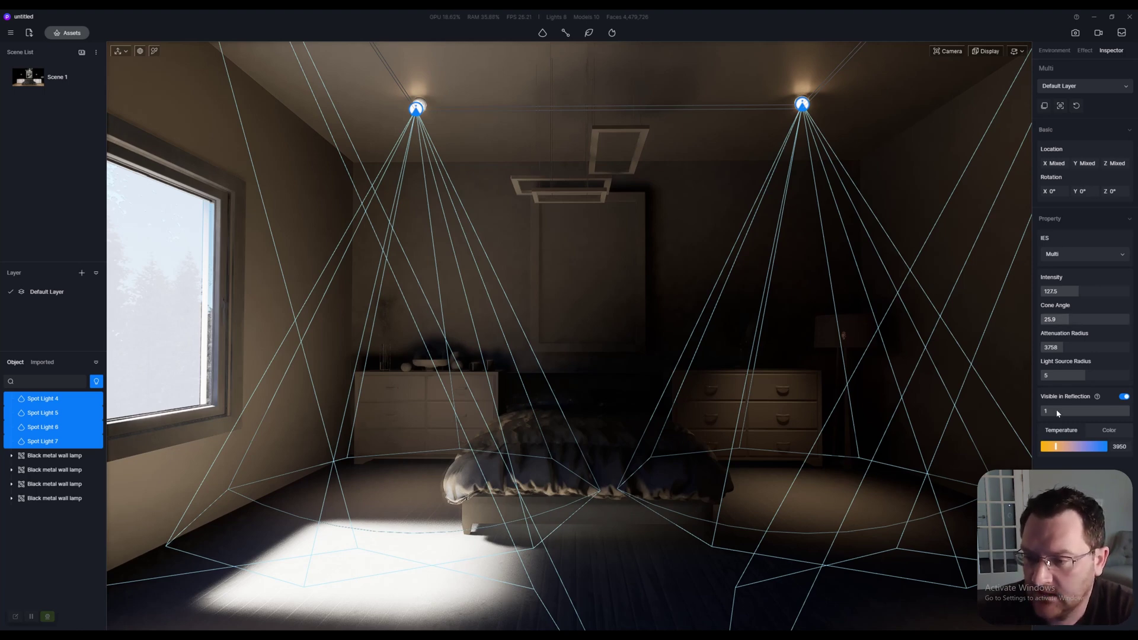
- Switch the four spot lights from temperature to color, raise their intensity to 241.5 and set them to red, HSV 0, 100, 100
click(1109, 430)
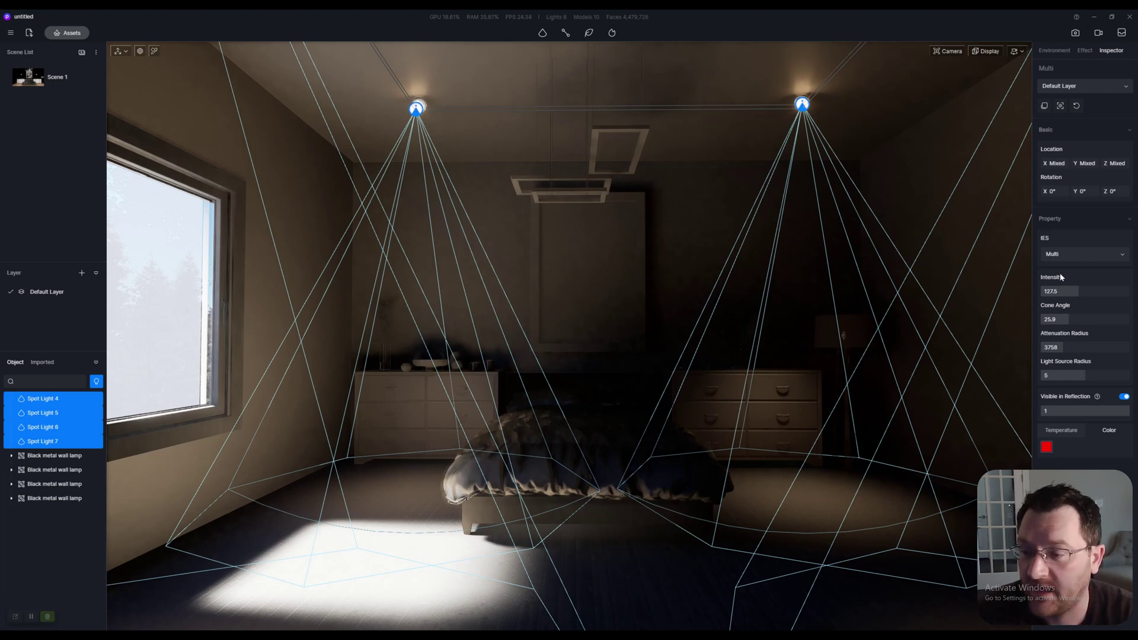
drag(1064, 291, 1112, 291)
scroll(681, 343, down, 3)
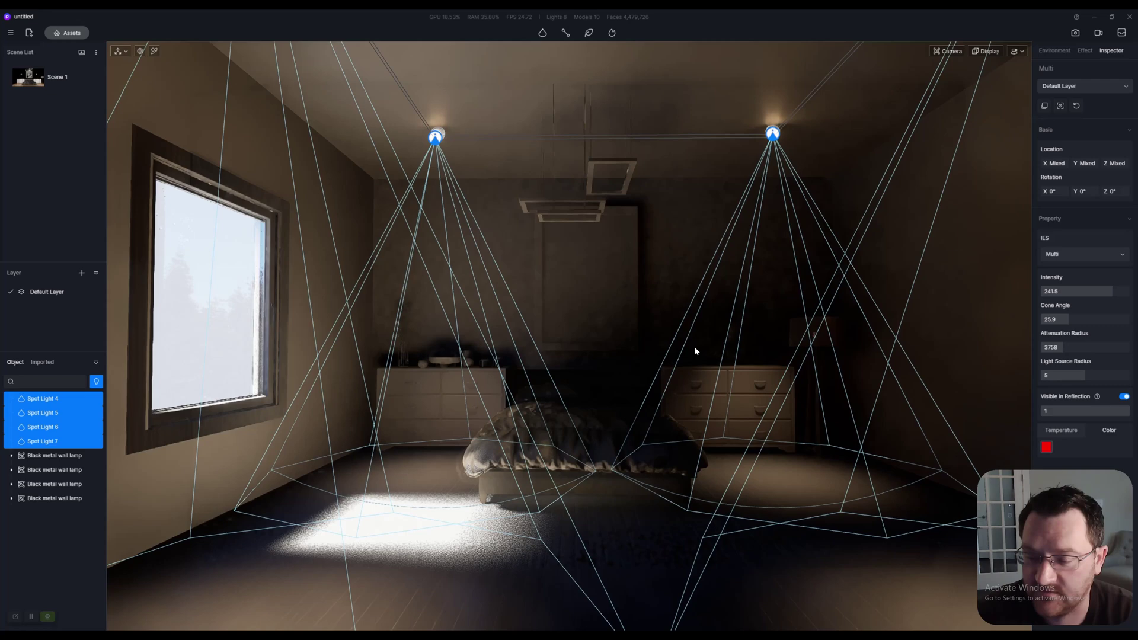
click(1046, 447)
click(1103, 372)
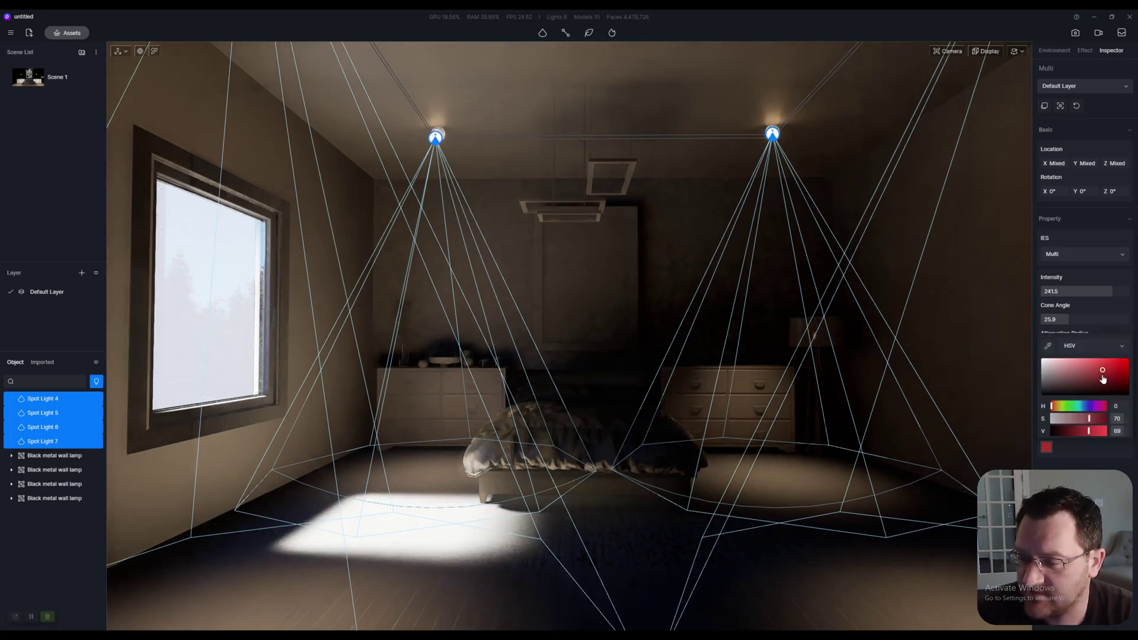
drag(1103, 379, 1130, 359)
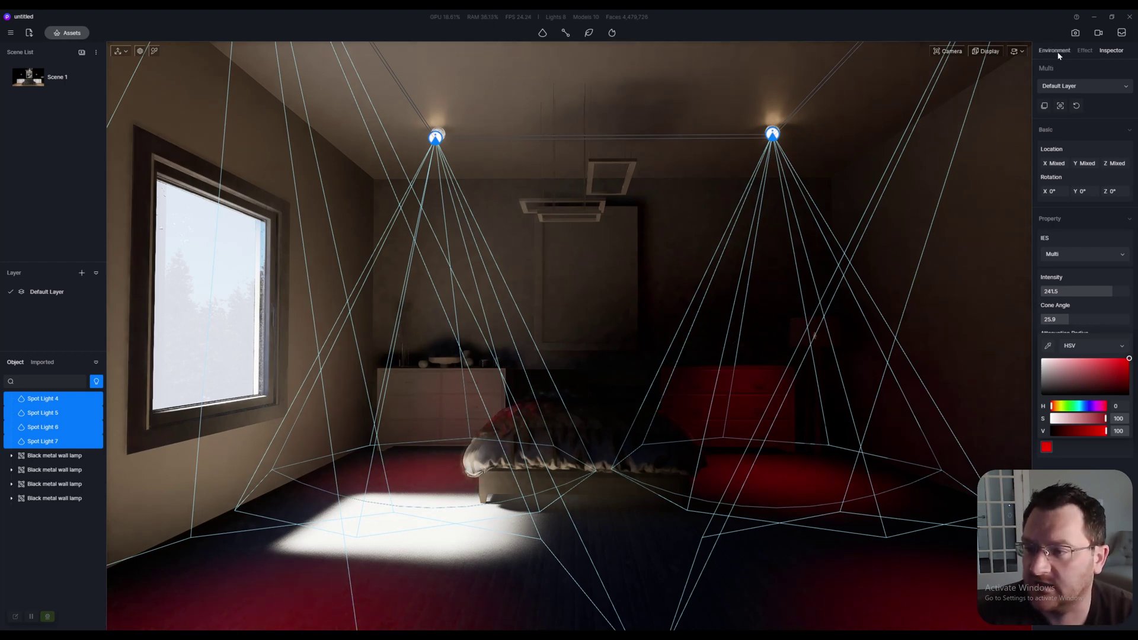
- Turn on automatic exposure in the scene's post-processing effects
click(1085, 51)
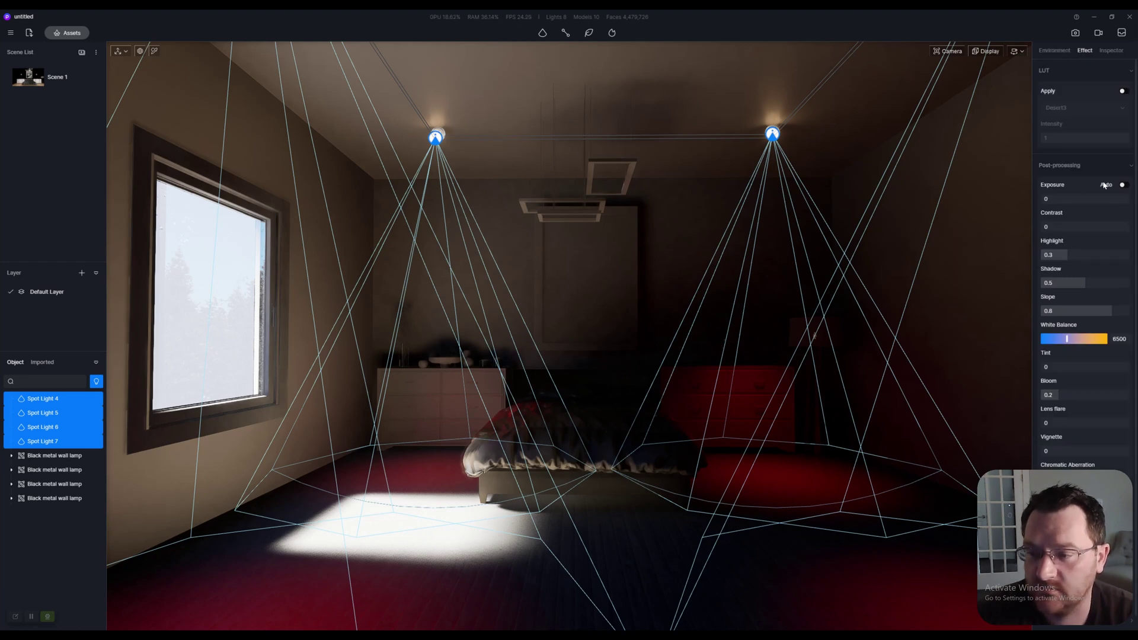
click(1122, 185)
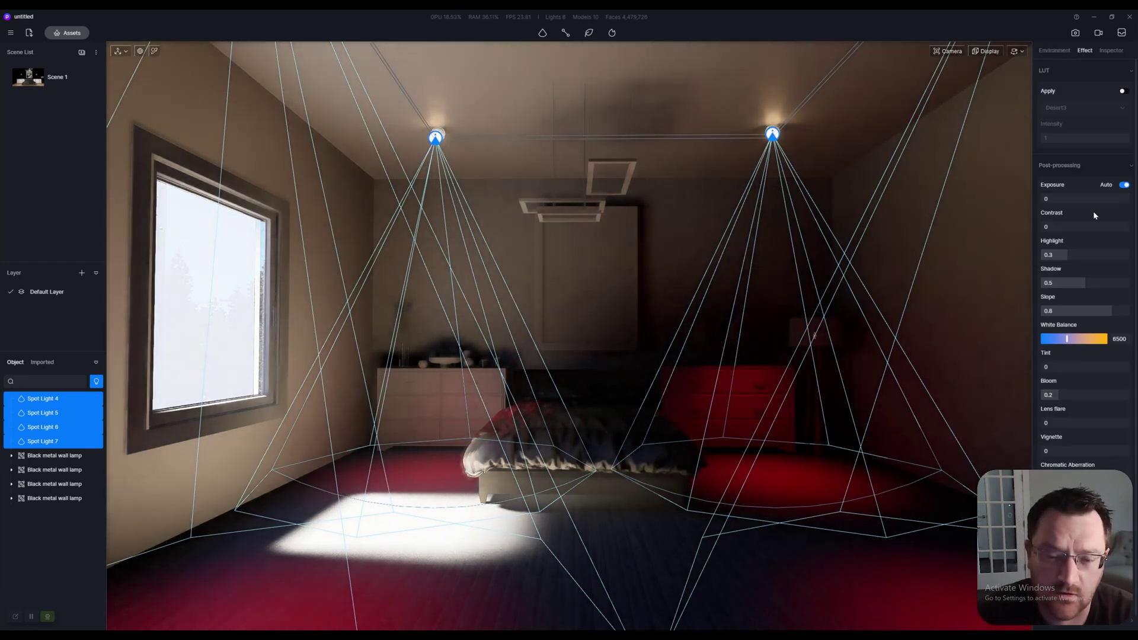